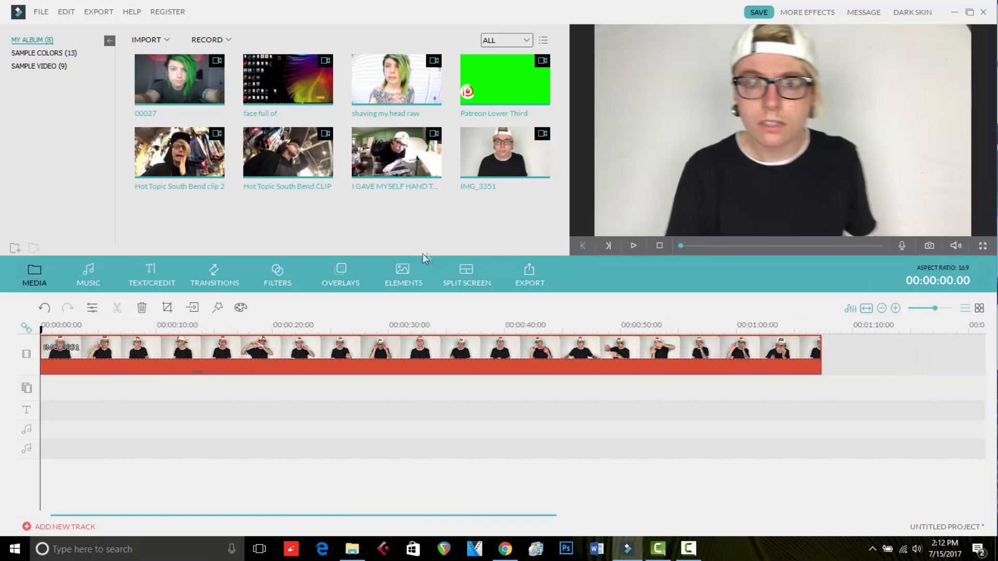
# - Add the Metropolis filter at the start of the filter track
pyautogui.click(285, 279)
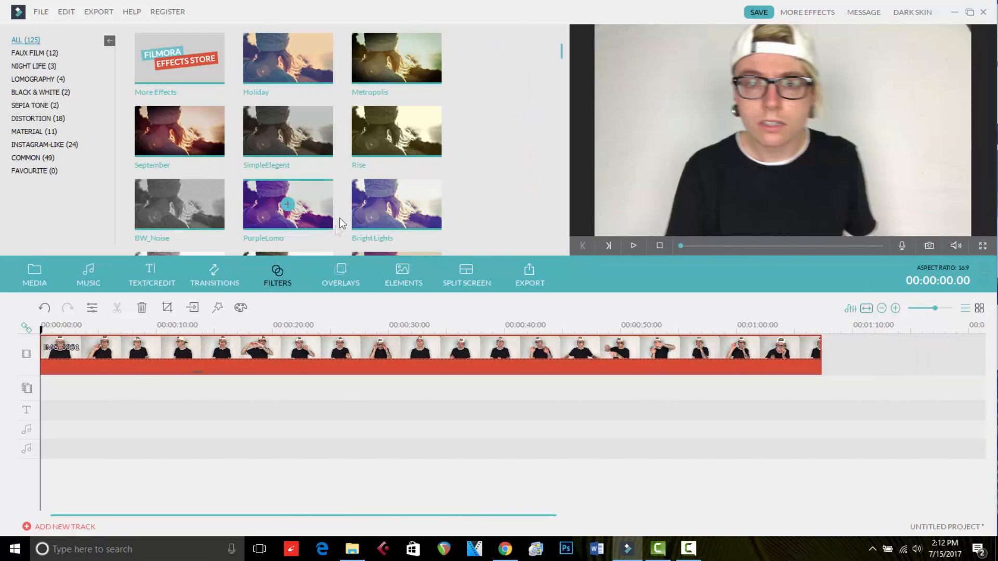
pyautogui.scroll(-10, 395, 122)
pyautogui.scroll(10, 395, 122)
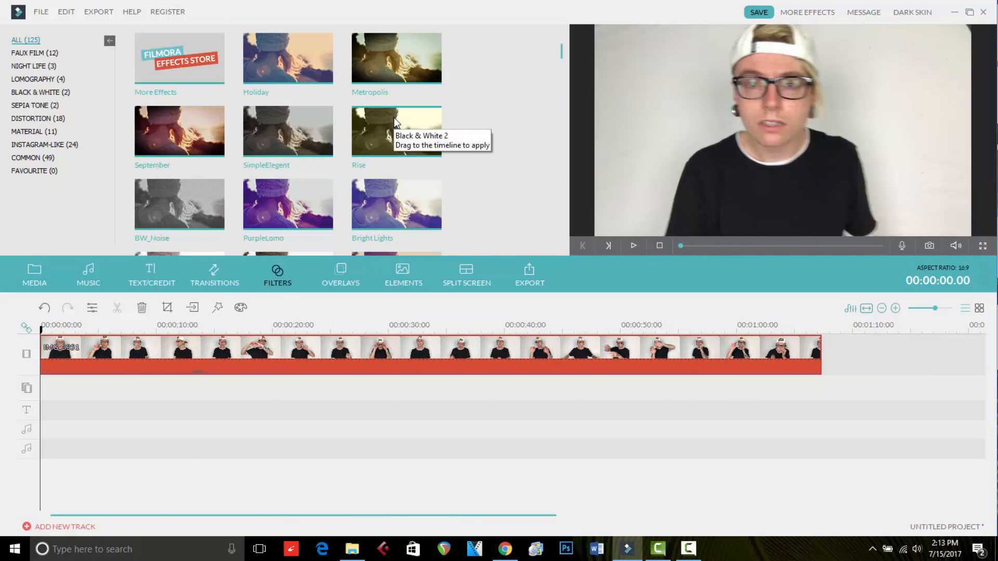
pyautogui.click(397, 59)
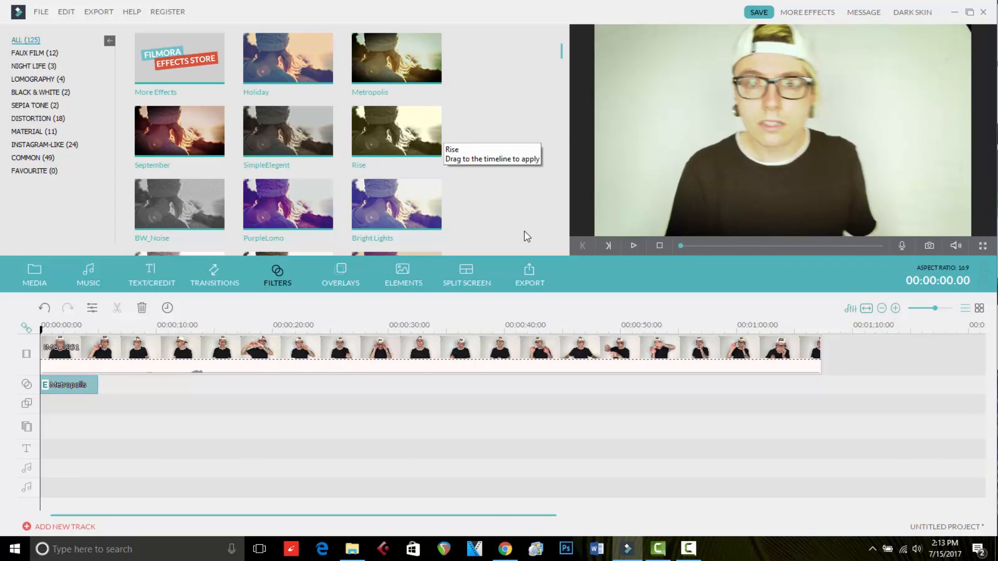
# - Browse the Instagram-Like, Black & White, Night Life and Faux Film filter categories
pyautogui.click(34, 145)
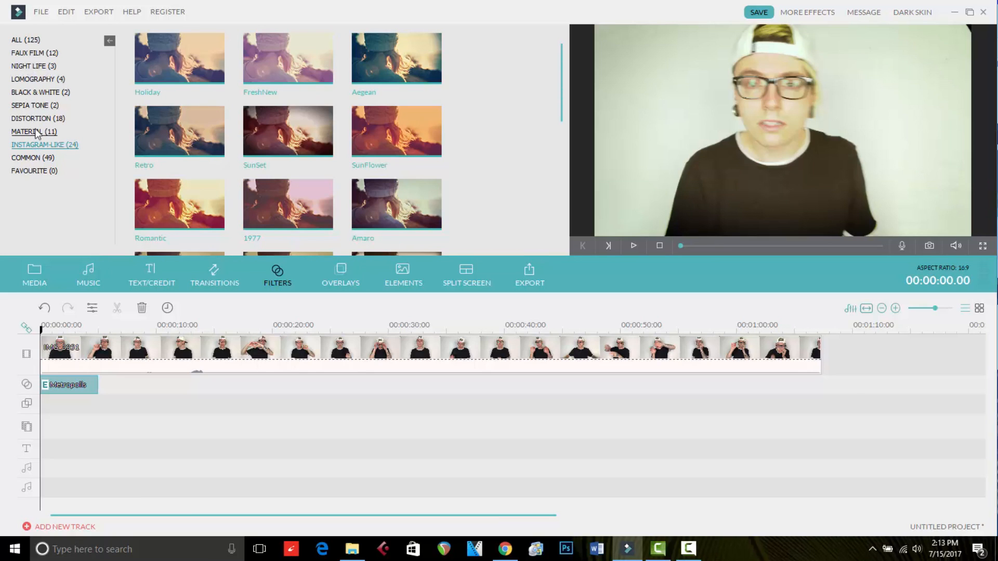
pyautogui.click(39, 93)
pyautogui.click(34, 66)
pyautogui.click(34, 53)
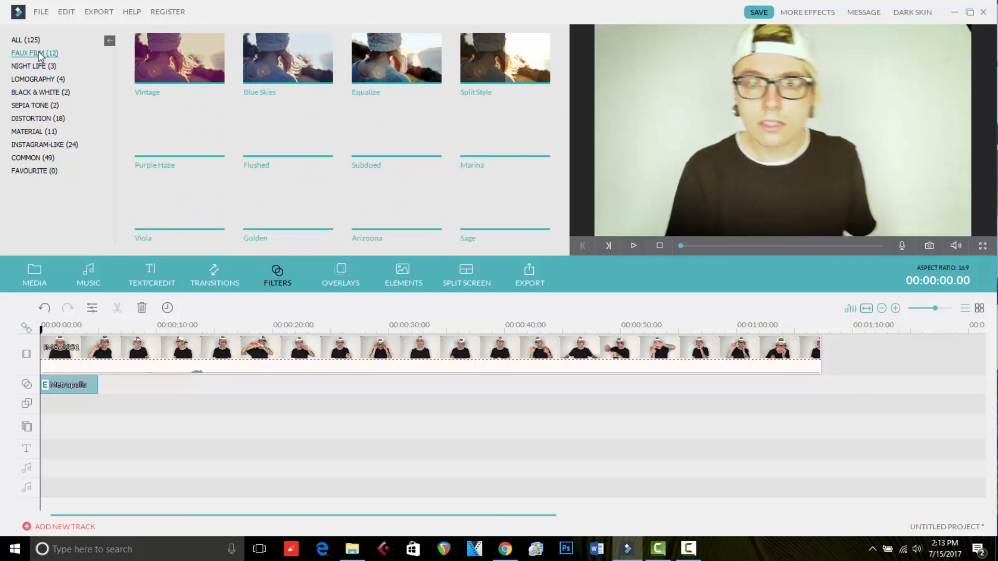
# - Add Secret Mission Pack - Overlay 3 from the SF overlays at the start of the overlay track
pyautogui.click(341, 270)
pyautogui.moveTo(291, 134)
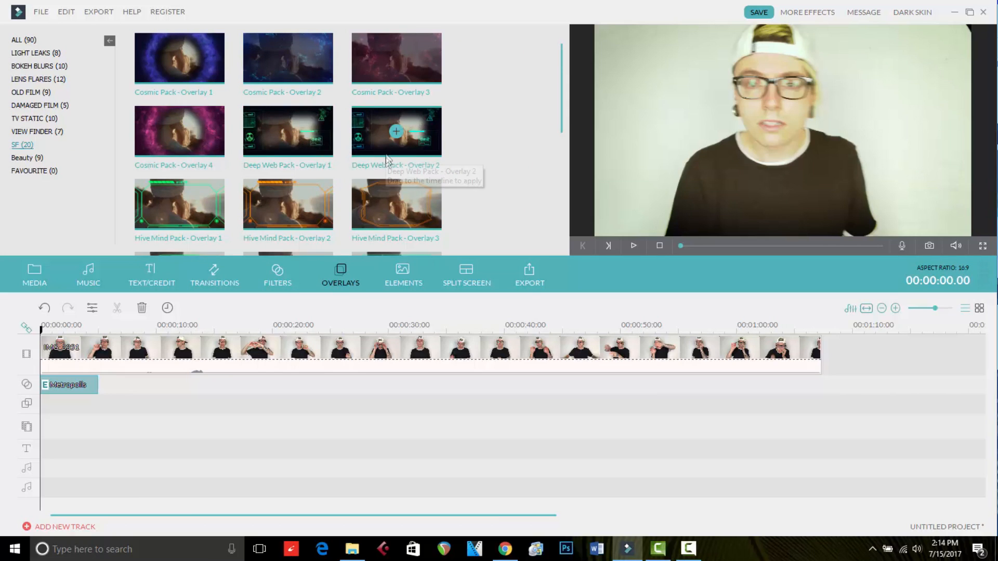
pyautogui.scroll(-5, 557, 118)
pyautogui.click(182, 74)
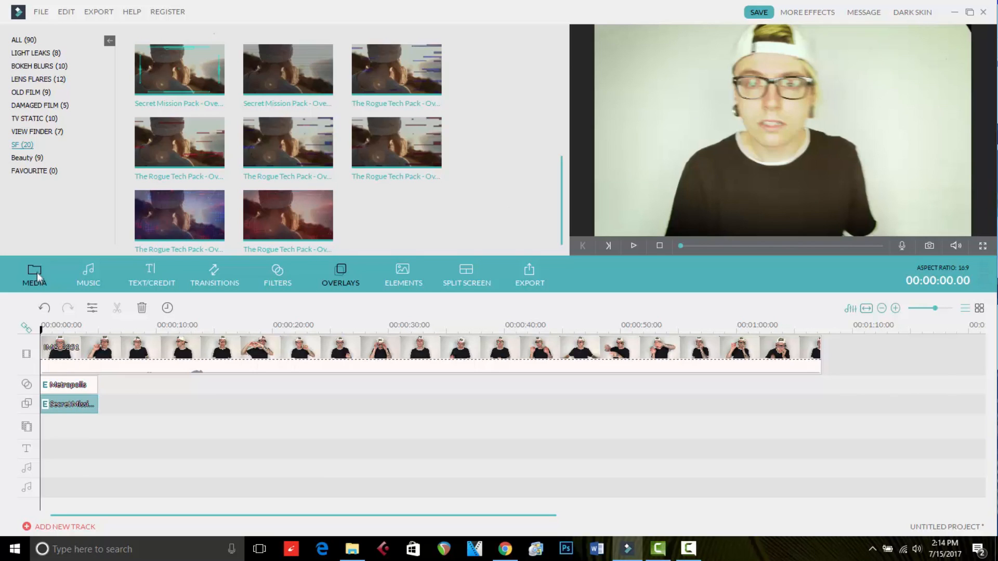
# - Play the opening seconds to preview the filter and overlay on the clip
pyautogui.click(50, 349)
pyautogui.press('space')
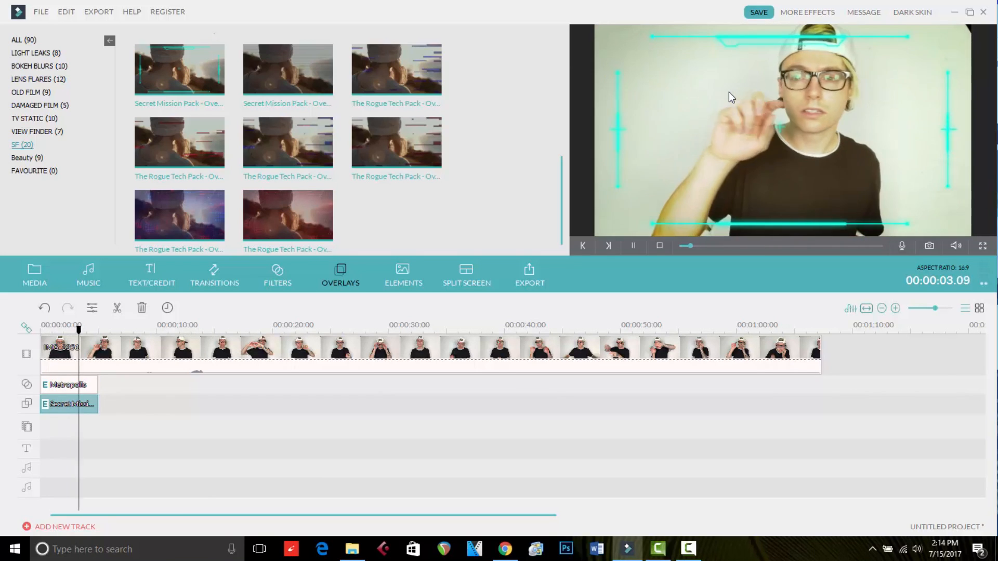
pyautogui.press('space')
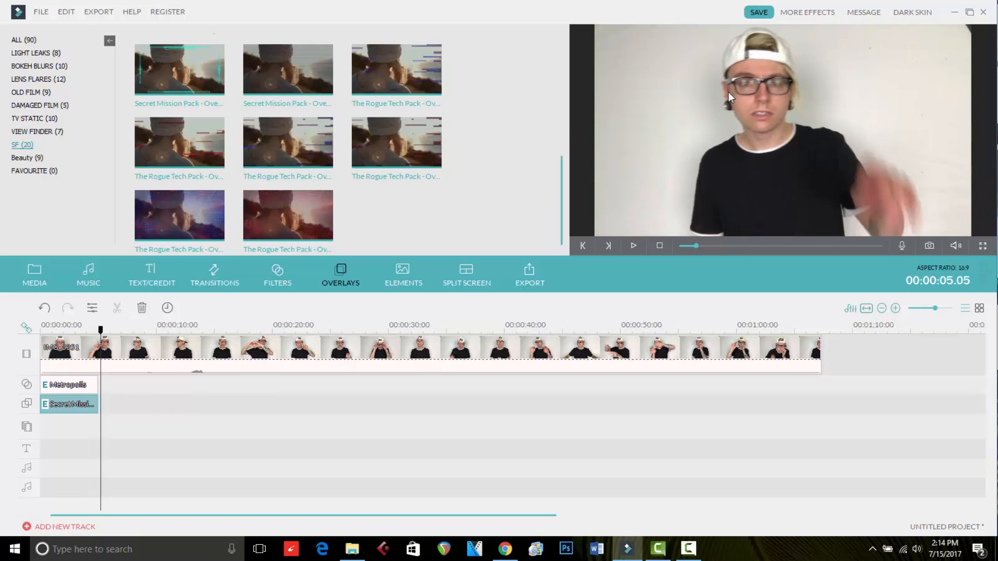
# - Remove the Metropolis filter and extend the Secret Mission Pack overlay to the end of the IMG_3351 clip
pyautogui.click(94, 391)
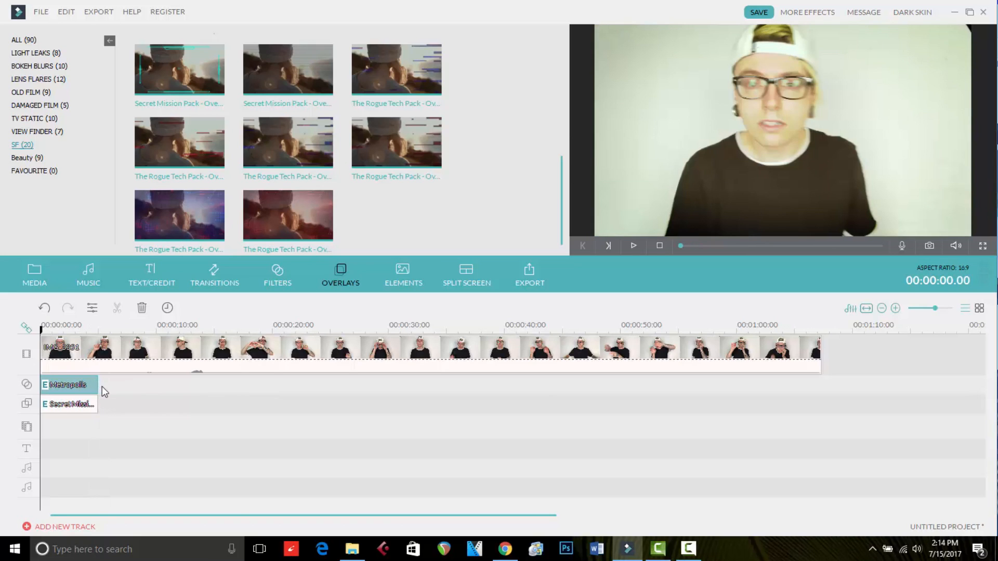
pyautogui.moveTo(100, 391); pyautogui.dragTo(819, 381)
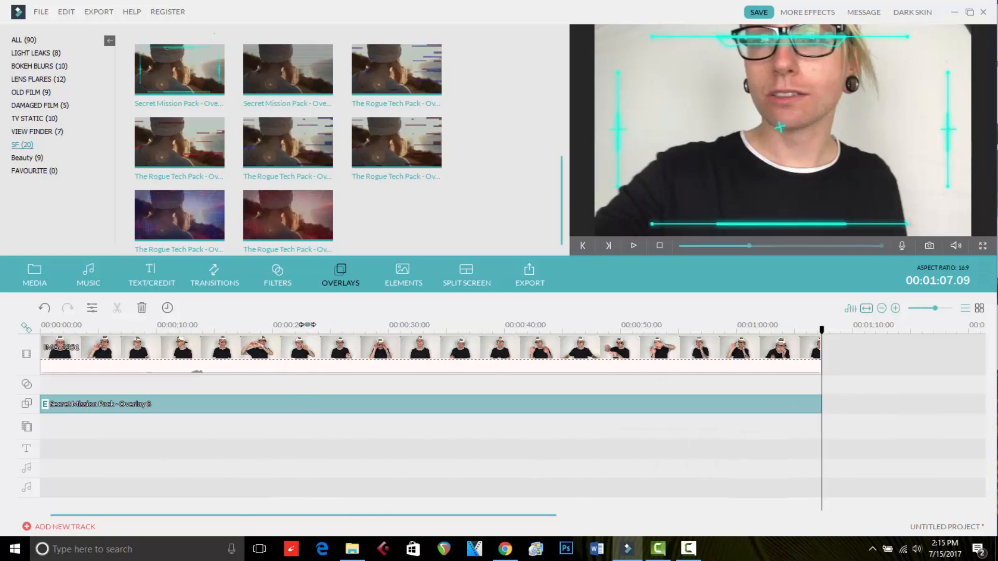
pyautogui.click(304, 324)
pyautogui.press('space')
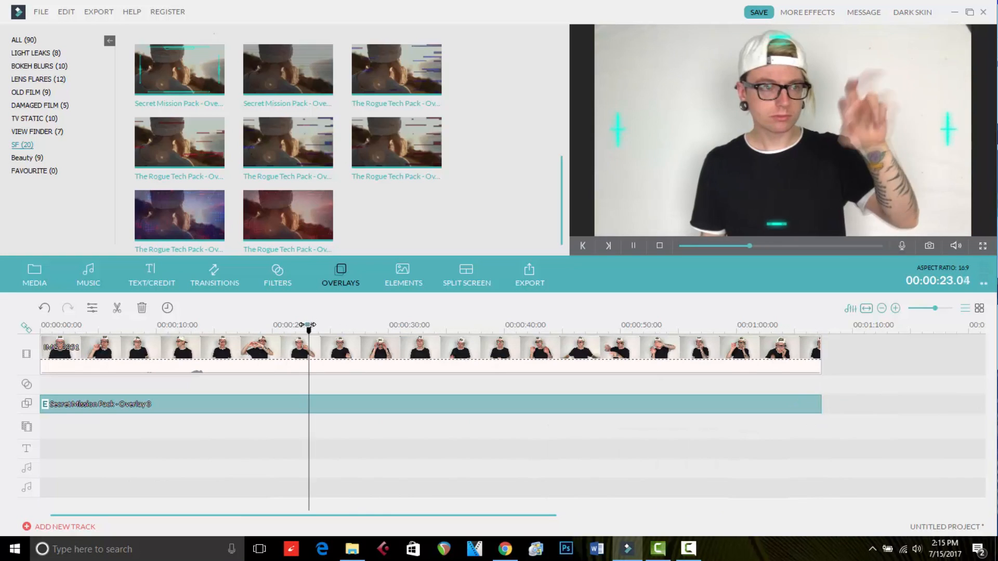
pyautogui.press('space')
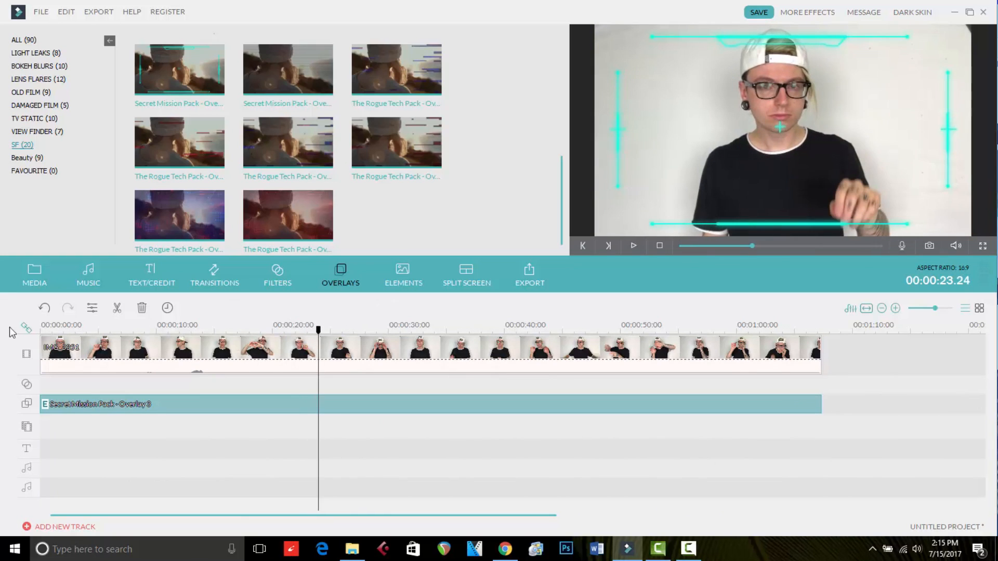
# - Insert a The Rogue Tech Pack overlay at 00:00:01.22 within the Secret Mission Pack overlay and preview it
pyautogui.click(61, 325)
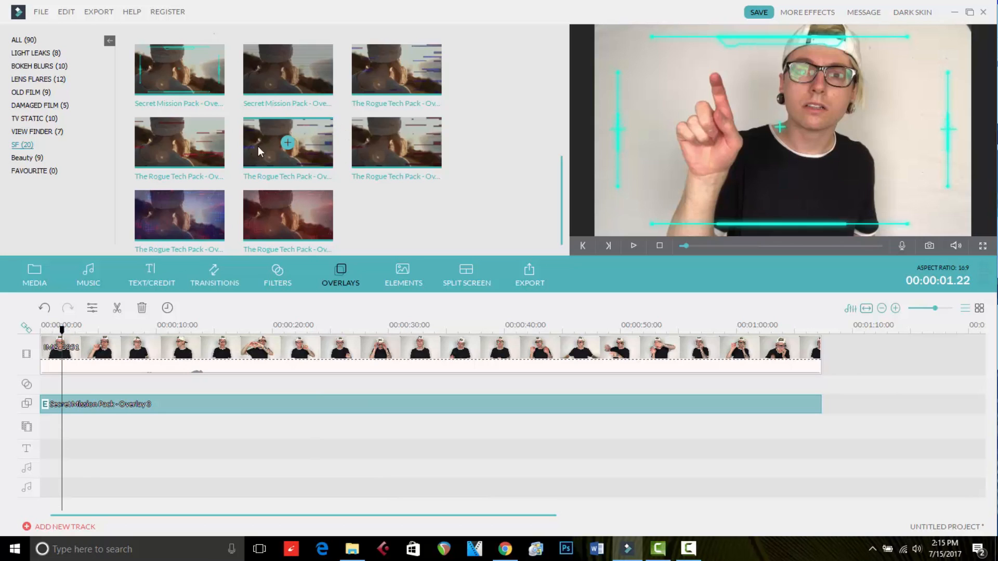
pyautogui.moveTo(279, 139); pyautogui.dragTo(54, 419)
pyautogui.click(51, 326)
pyautogui.press('space')
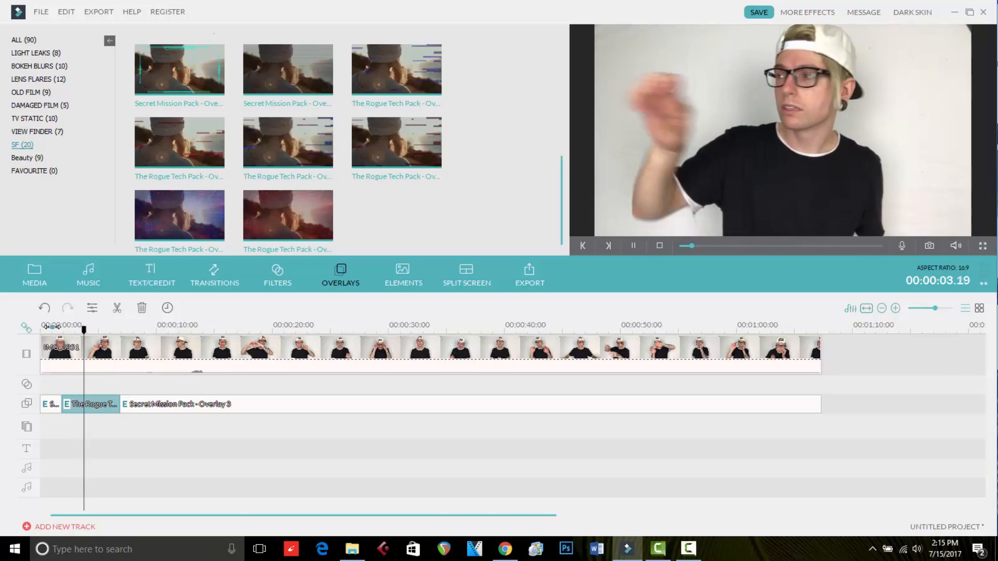
pyautogui.press('space')
# - Place the Secret Mission Pack glowing double-circle element from the SF elements on the picture-in-picture track at 00:00:10.23
pyautogui.click(404, 274)
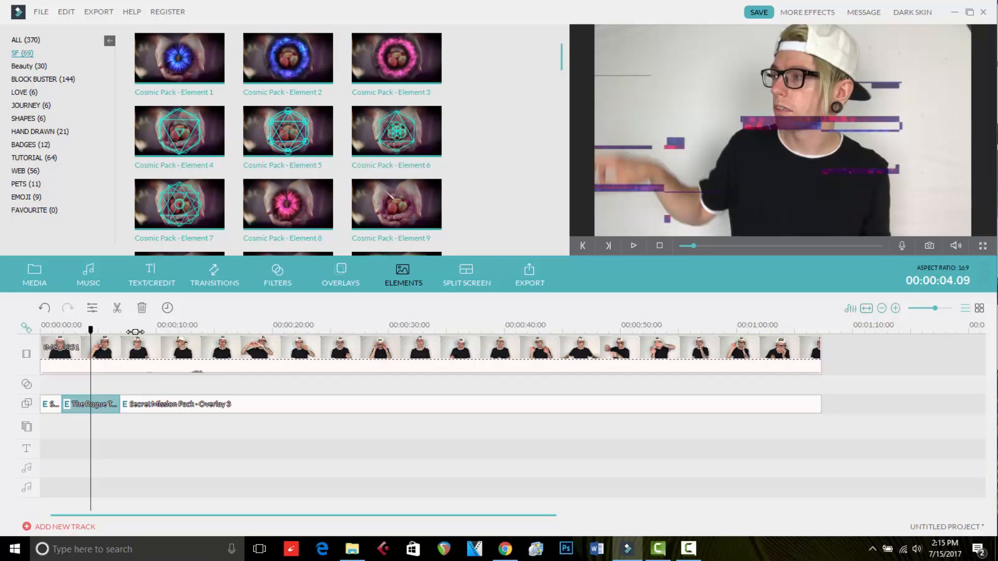
pyautogui.click(135, 332)
pyautogui.click(167, 329)
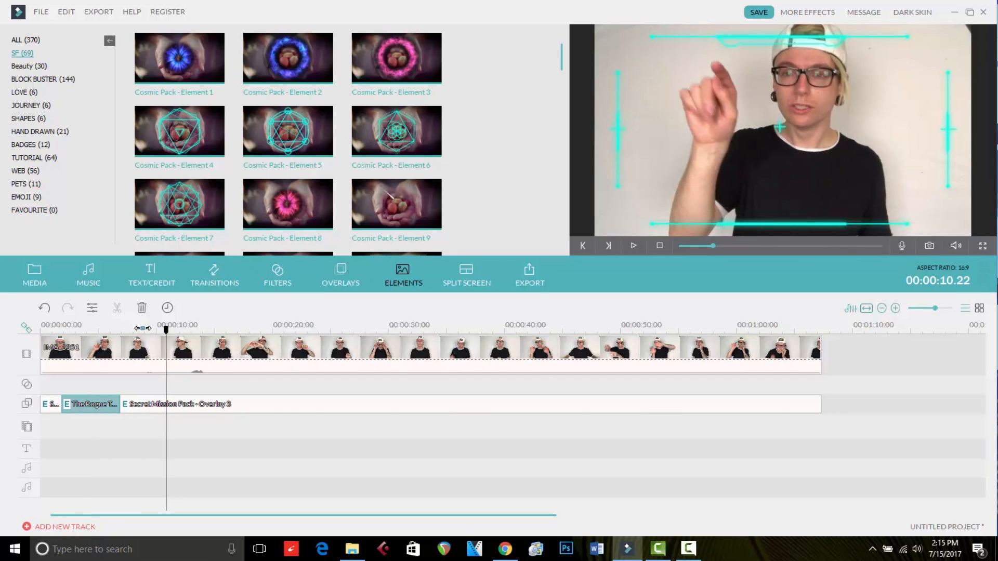
pyautogui.scroll(-5, 567, 108)
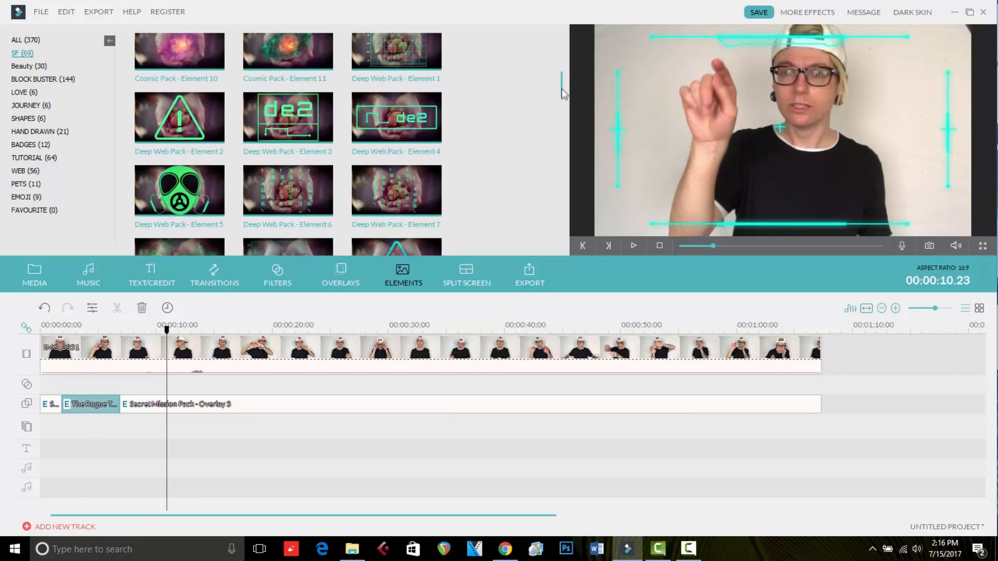
pyautogui.moveTo(566, 108); pyautogui.dragTo(551, 221)
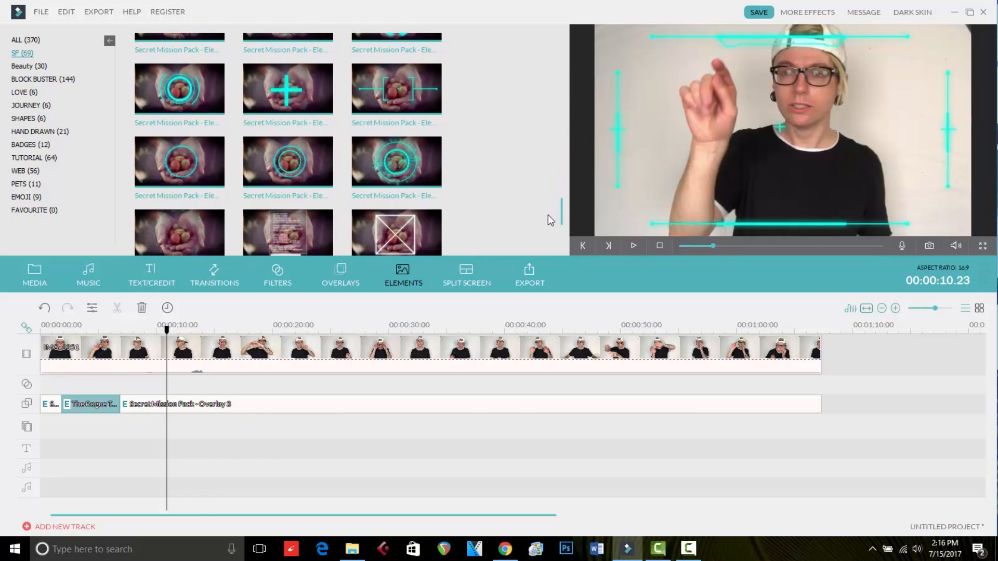
pyautogui.moveTo(179, 88); pyautogui.dragTo(195, 426)
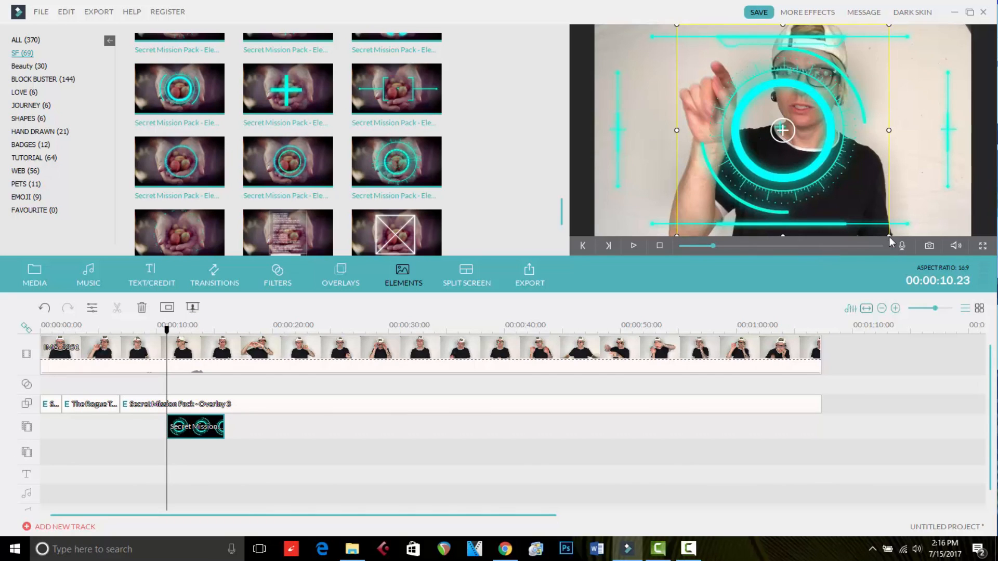
# - Shrink the circle element to a little over half its size, position it over the raised hand and preview it
pyautogui.moveTo(888, 235); pyautogui.dragTo(799, 167)
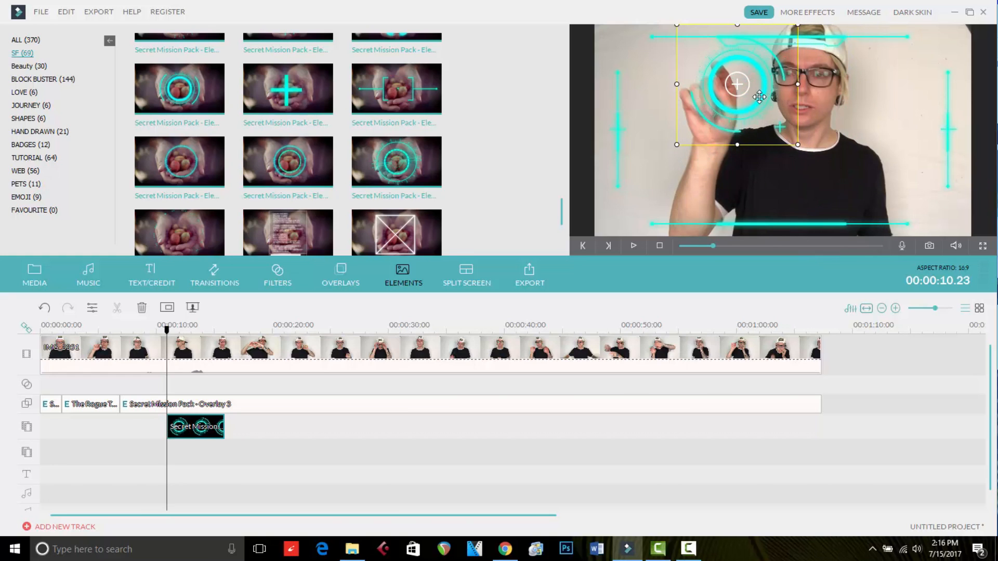
pyautogui.moveTo(759, 97); pyautogui.dragTo(735, 80)
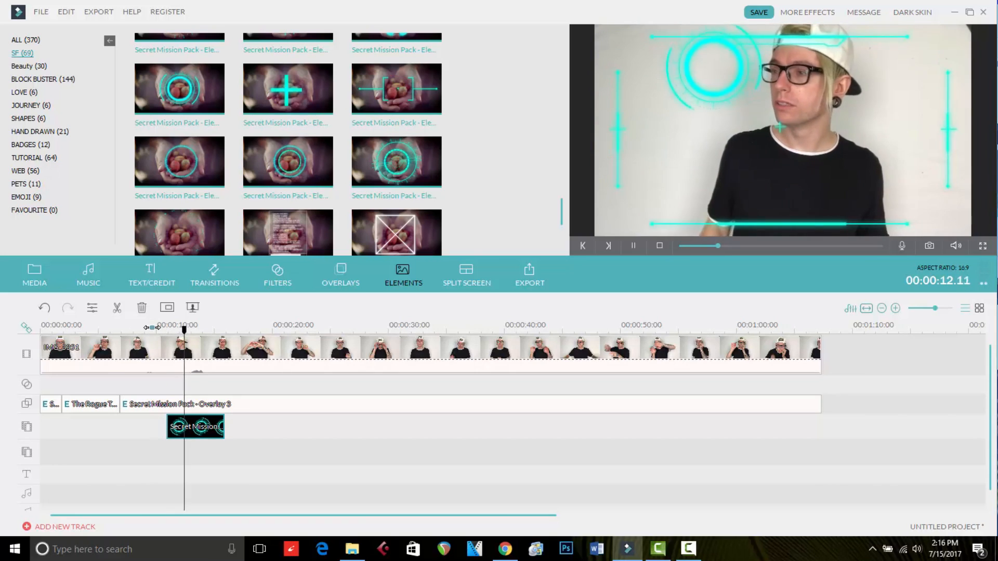
pyautogui.click(152, 327)
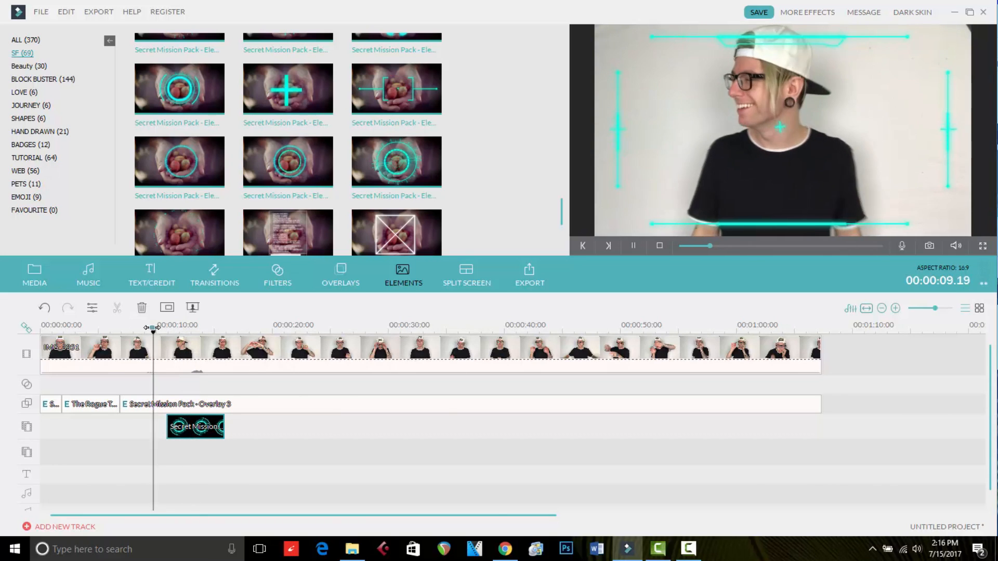
pyautogui.press('space')
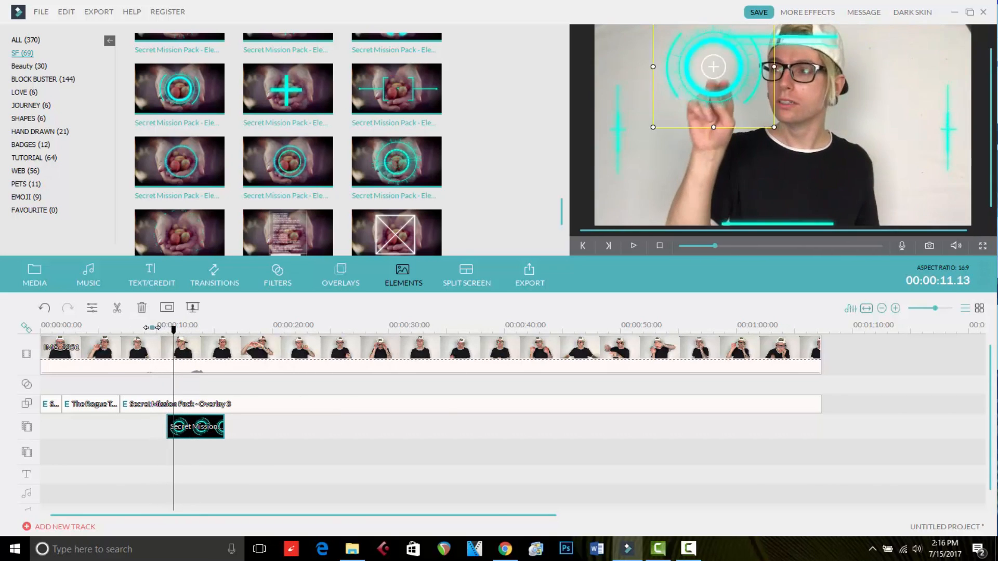
# - Split the circle element at 00:00:11.11 and delete the part after the cut
pyautogui.press('Left')
pyautogui.press('Left')
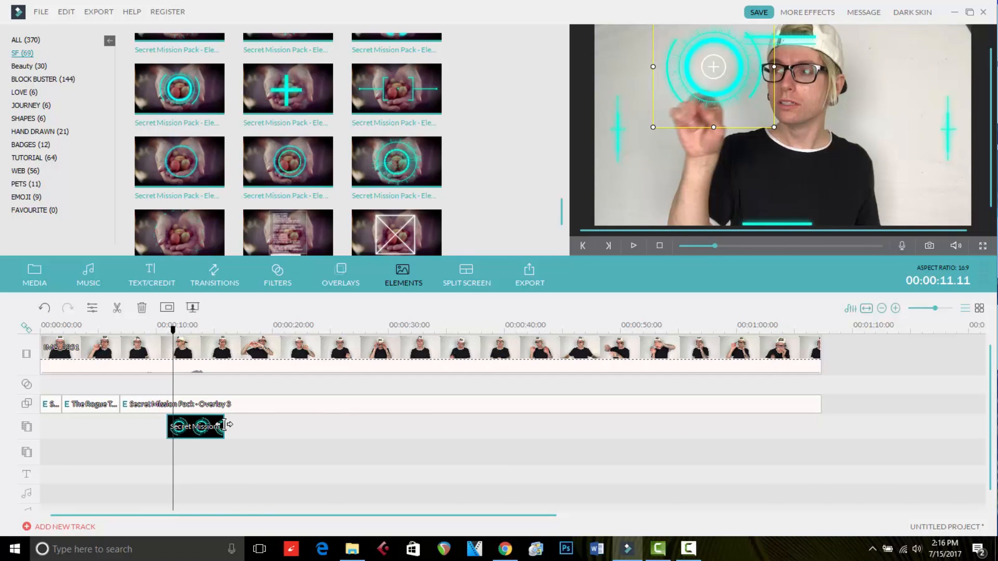
pyautogui.hotkey('ctrl', 'b')
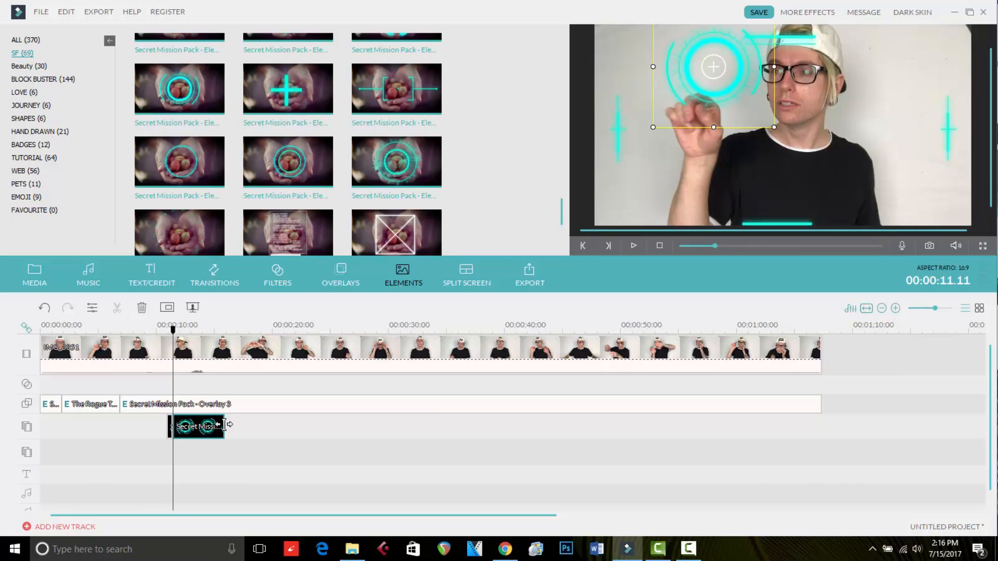
pyautogui.press('Delete')
# - Duplicate the short circle element at 00:00:11.11 and reposition the copy to follow the moving hand
pyautogui.click(169, 429)
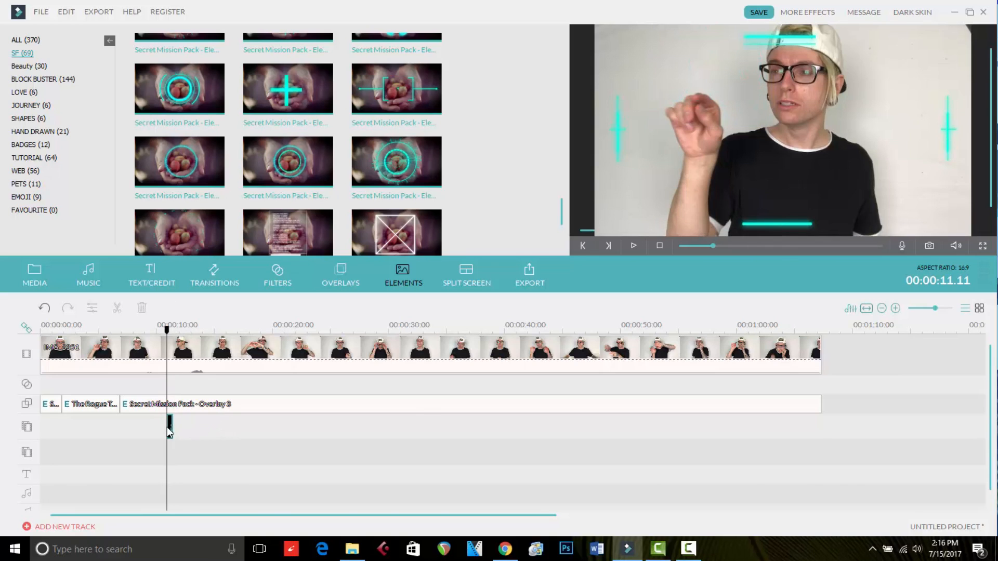
pyautogui.click(178, 326)
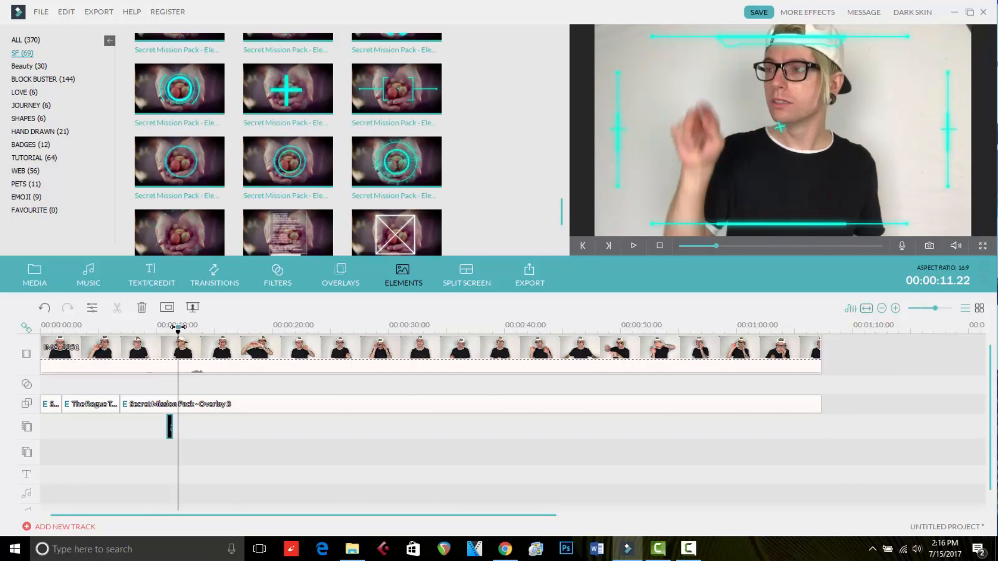
pyautogui.moveTo(178, 326); pyautogui.dragTo(173, 326)
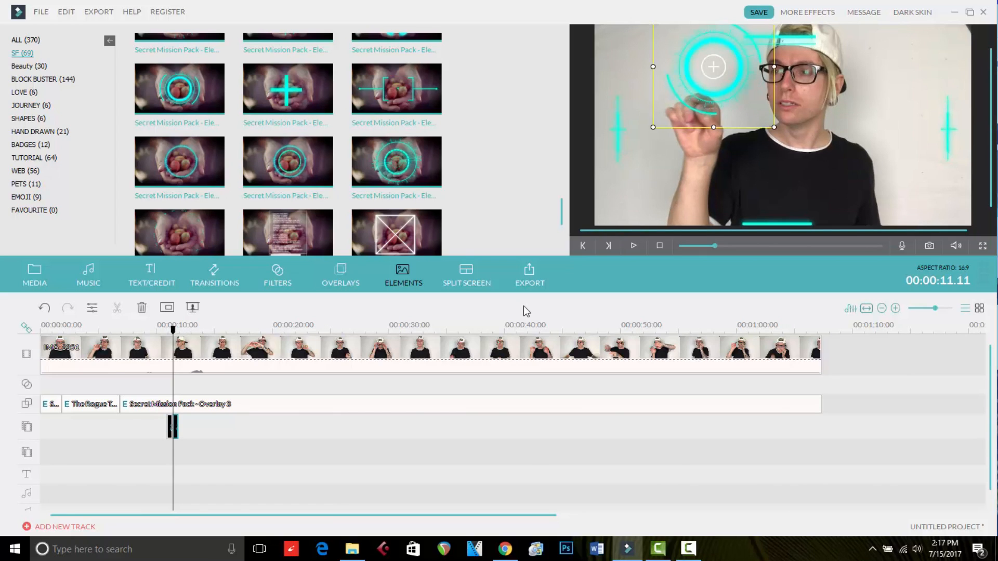
pyautogui.moveTo(738, 93); pyautogui.dragTo(713, 122)
# - Play the section with the two short circle elements to check how they track the hand
pyautogui.click(190, 326)
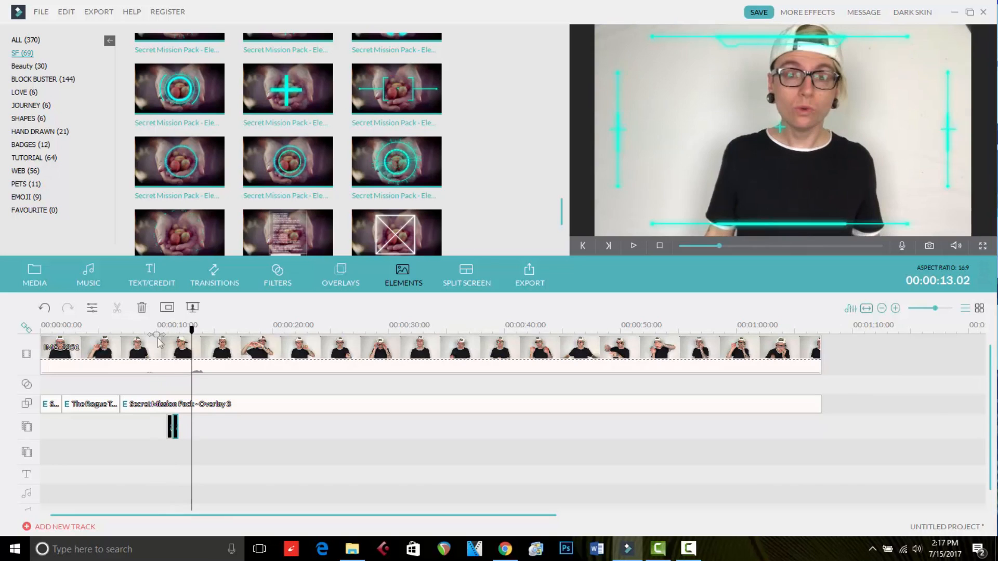
pyautogui.moveTo(191, 330); pyautogui.dragTo(164, 328)
pyautogui.press('space')
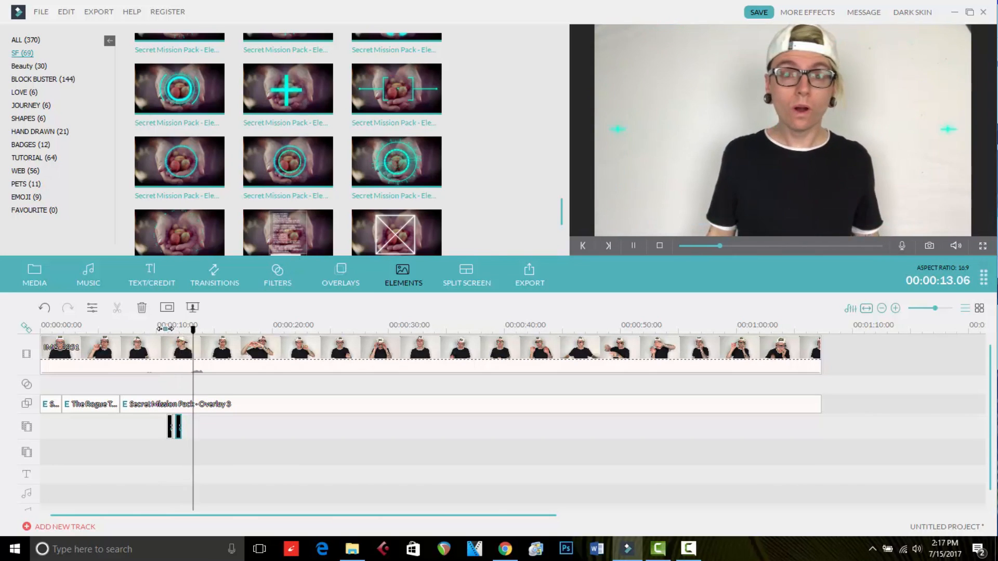
# - Try Tech Interface Sounds - Lesser Vibes on the audio track from 00:00:10.20, preview it and delete it
pyautogui.click(164, 327)
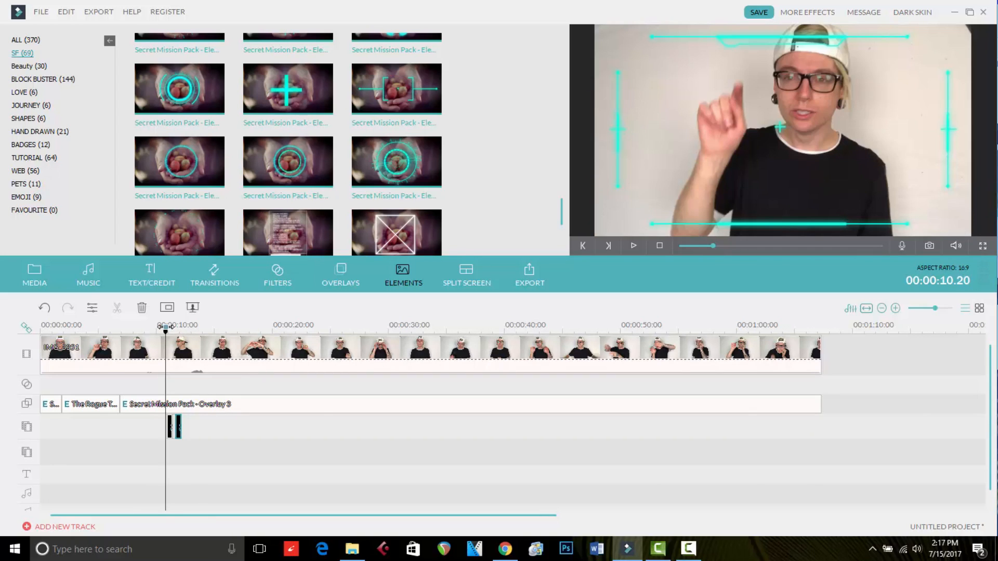
pyautogui.click(88, 280)
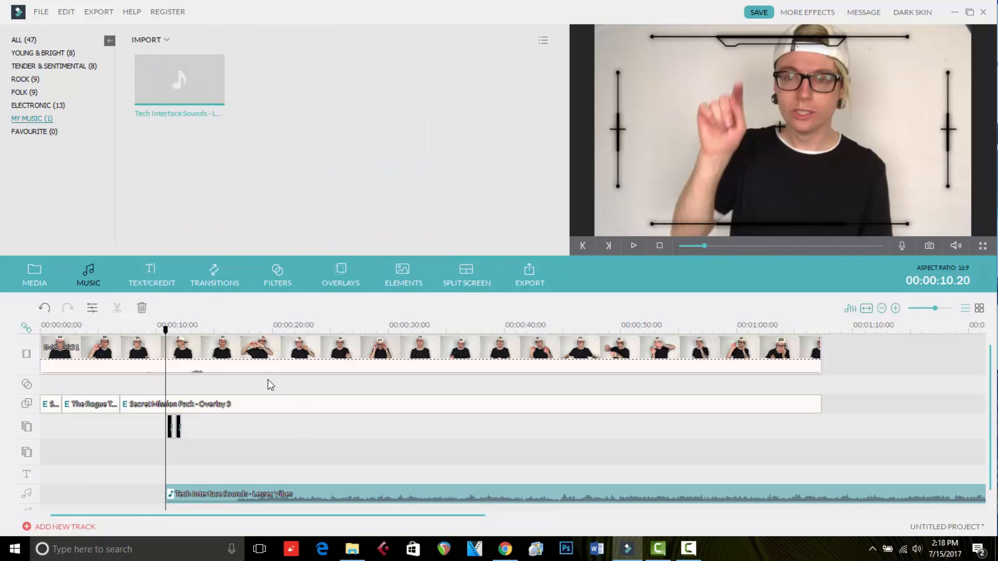
pyautogui.click(294, 327)
pyautogui.press('space')
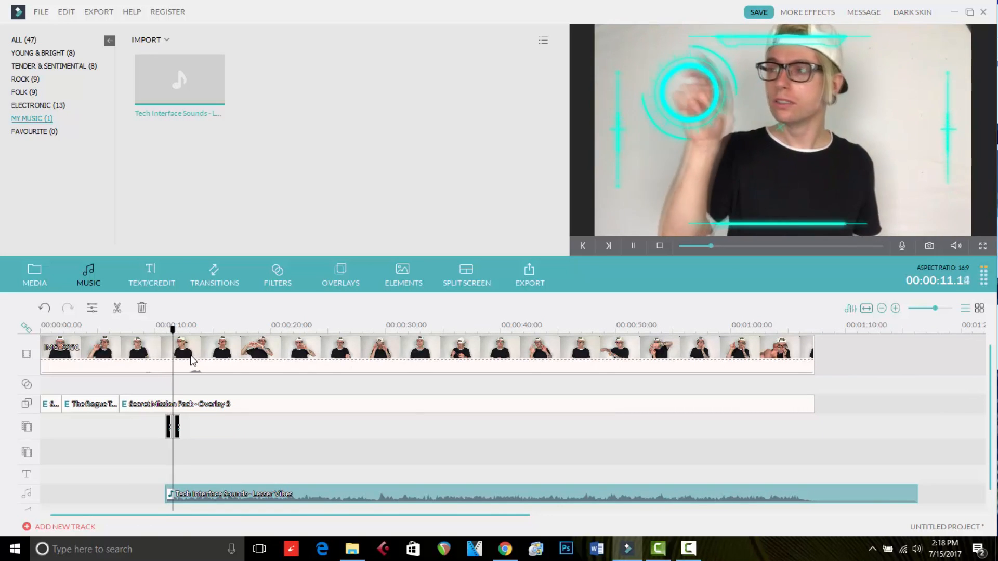
pyautogui.press('Delete')
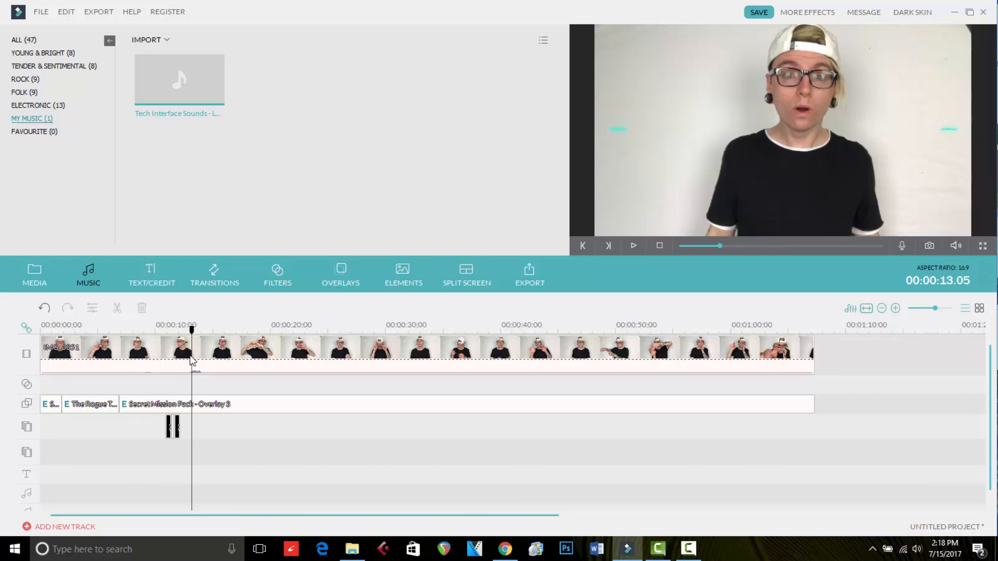
# - Look at the recording options available in the media library
pyautogui.click(170, 329)
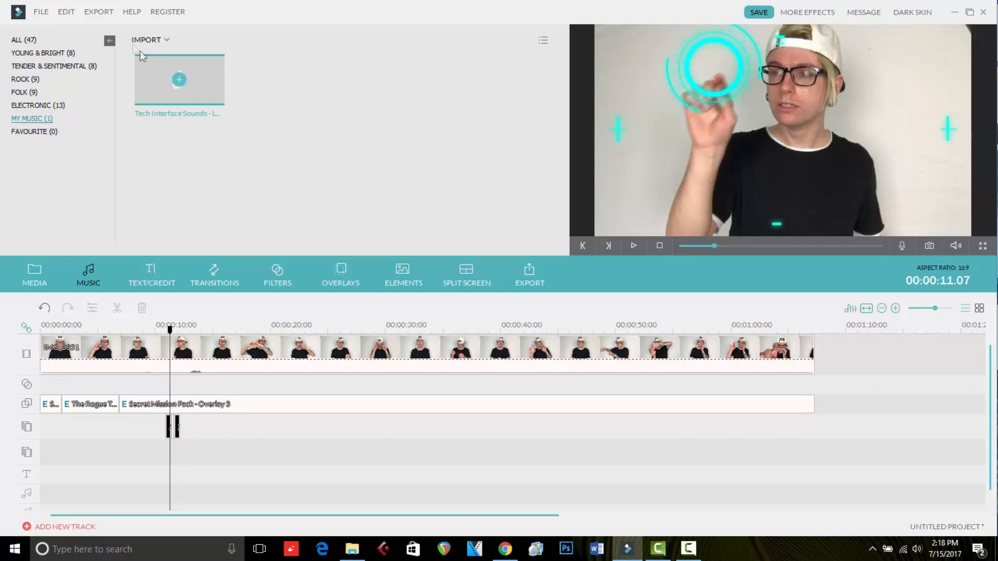
pyautogui.click(24, 271)
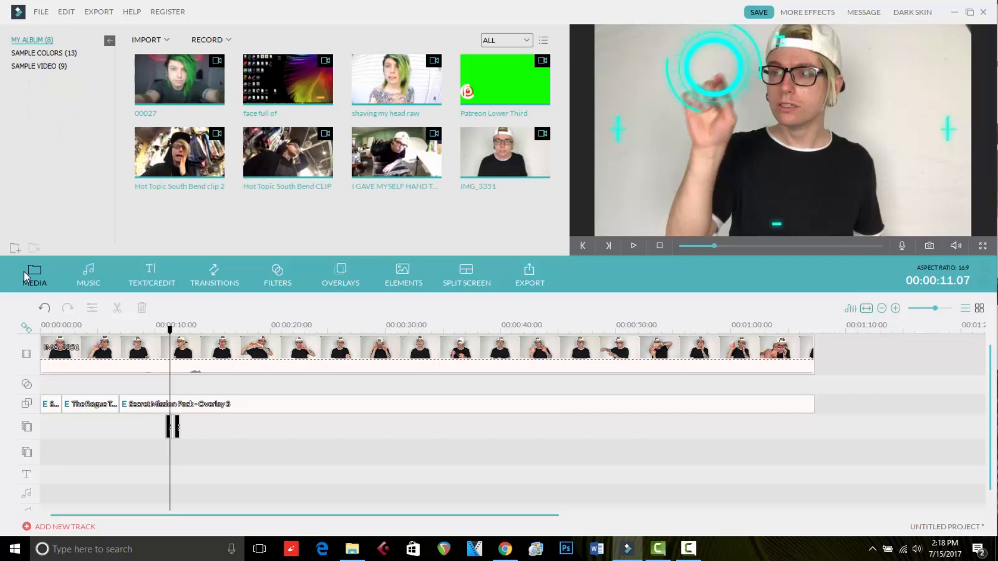
pyautogui.click(215, 44)
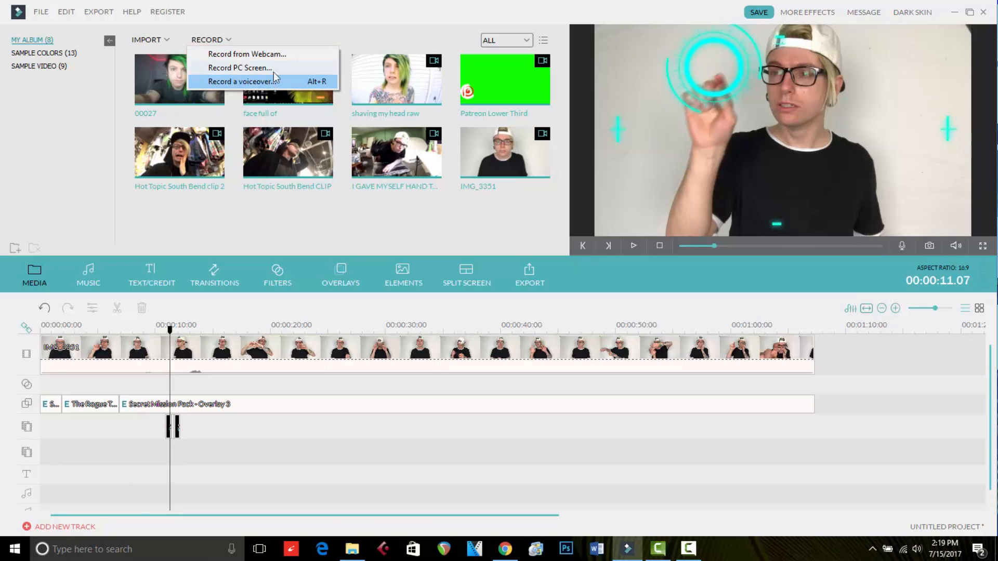
# - Import the green-screen selfie clip and place it on the second picture-in-picture track at 00:00:10.23
pyautogui.click(175, 347)
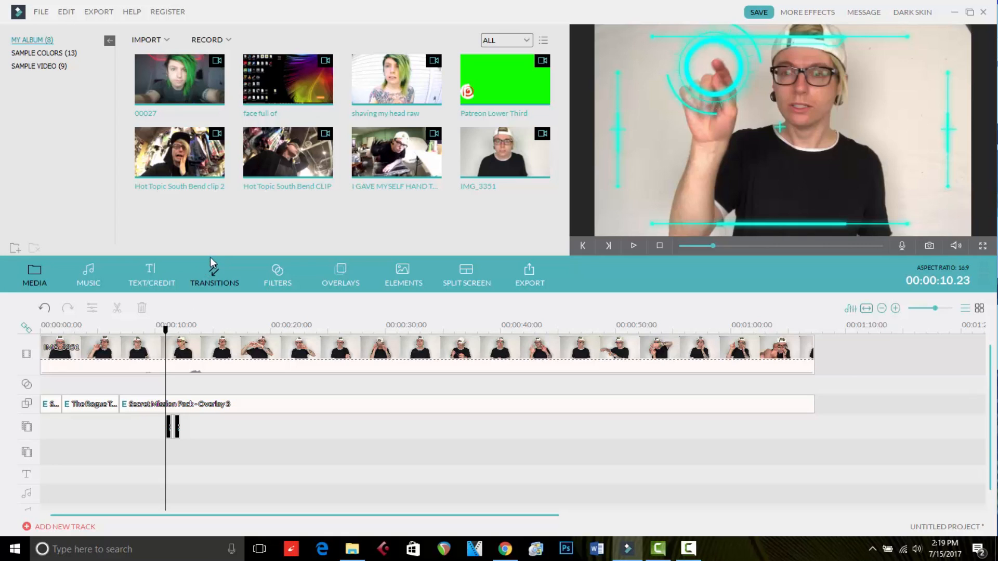
pyautogui.click(153, 44)
pyautogui.click(158, 51)
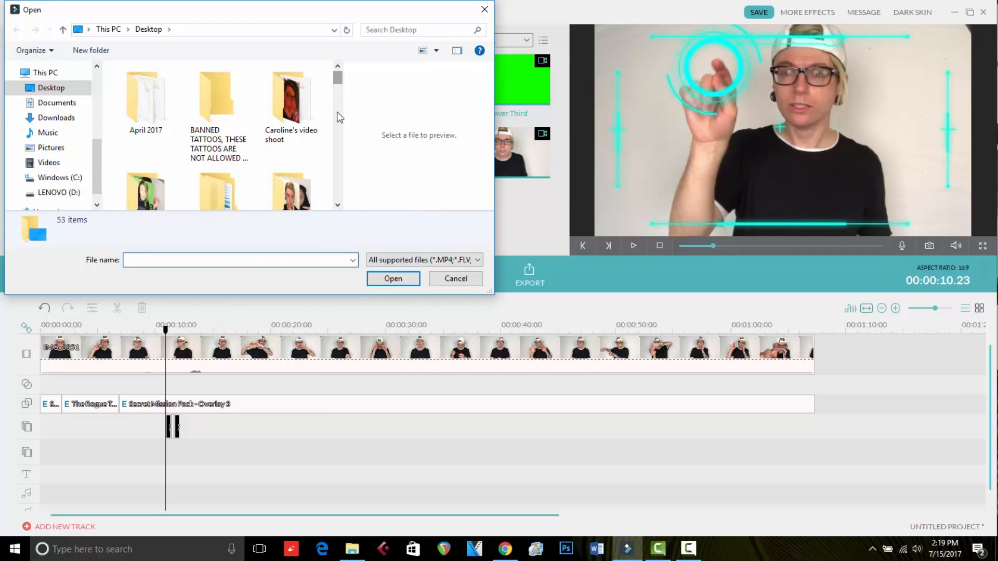
pyautogui.moveTo(338, 79); pyautogui.dragTo(339, 184)
pyautogui.click(166, 131)
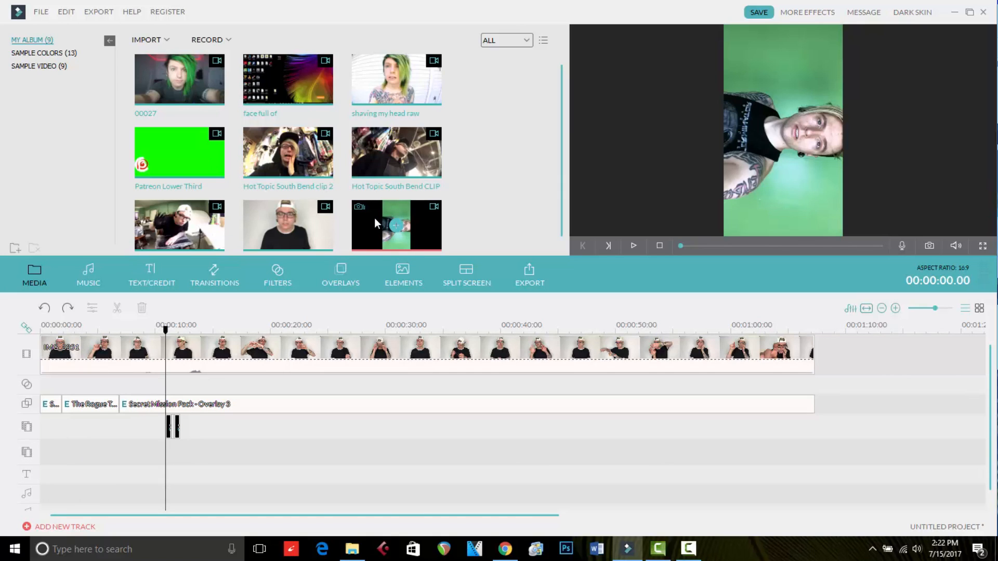
pyautogui.moveTo(373, 217); pyautogui.dragTo(168, 450)
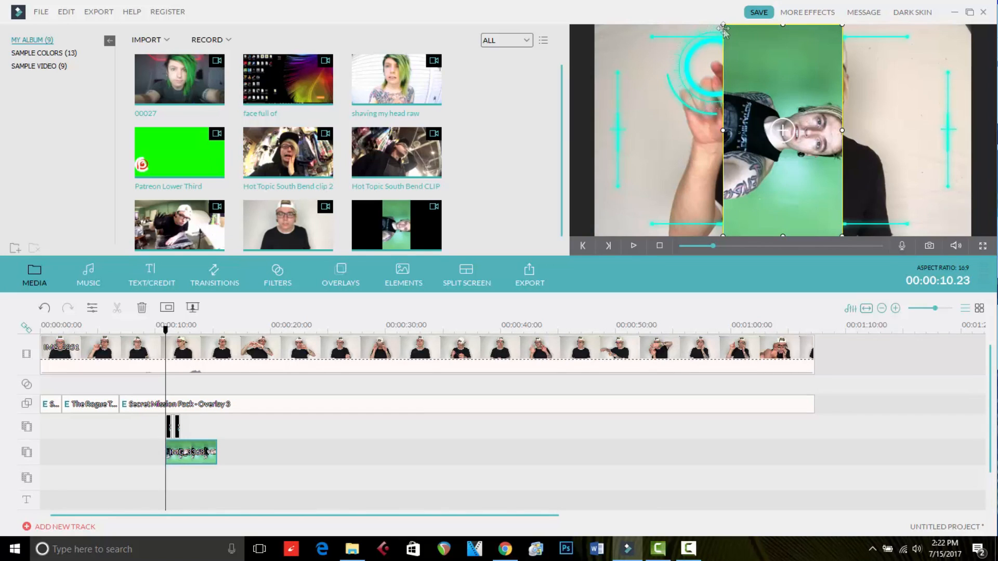
# - Correct the sideways green-screen clip's orientation with a flip effect and shrink it into the lower middle of the frame
pyautogui.doubleClick(189, 456)
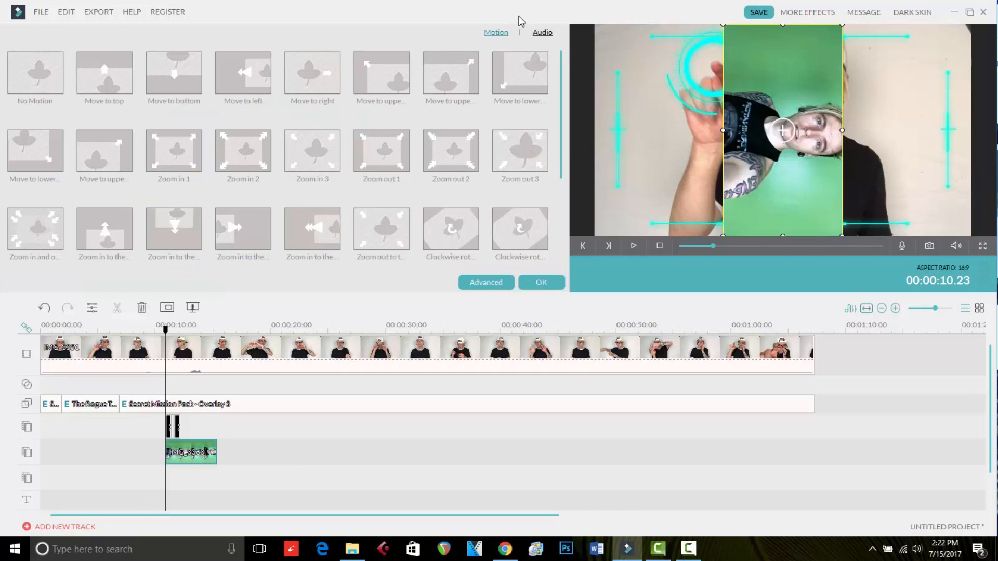
pyautogui.click(486, 282)
pyautogui.click(293, 115)
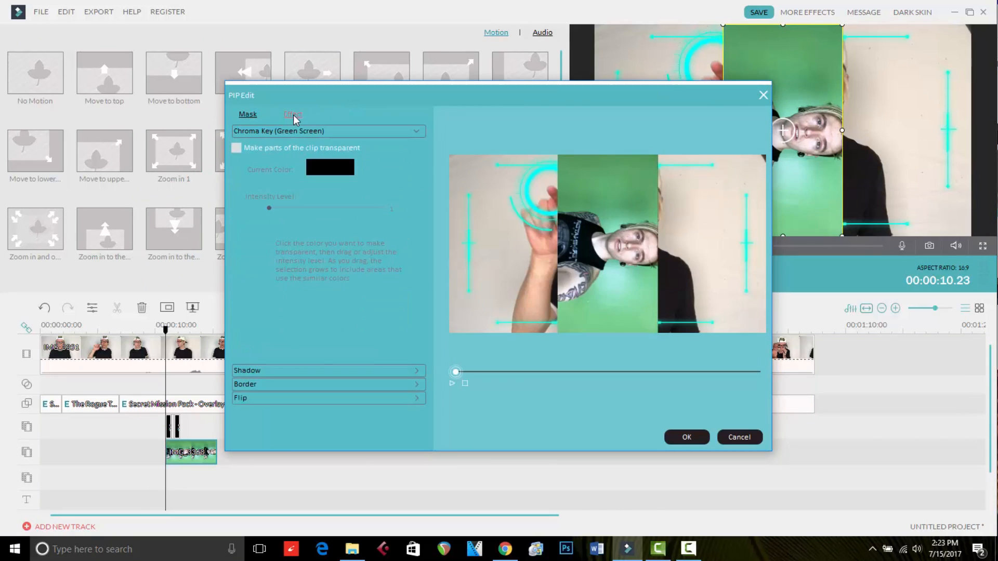
pyautogui.click(255, 399)
pyautogui.click(285, 212)
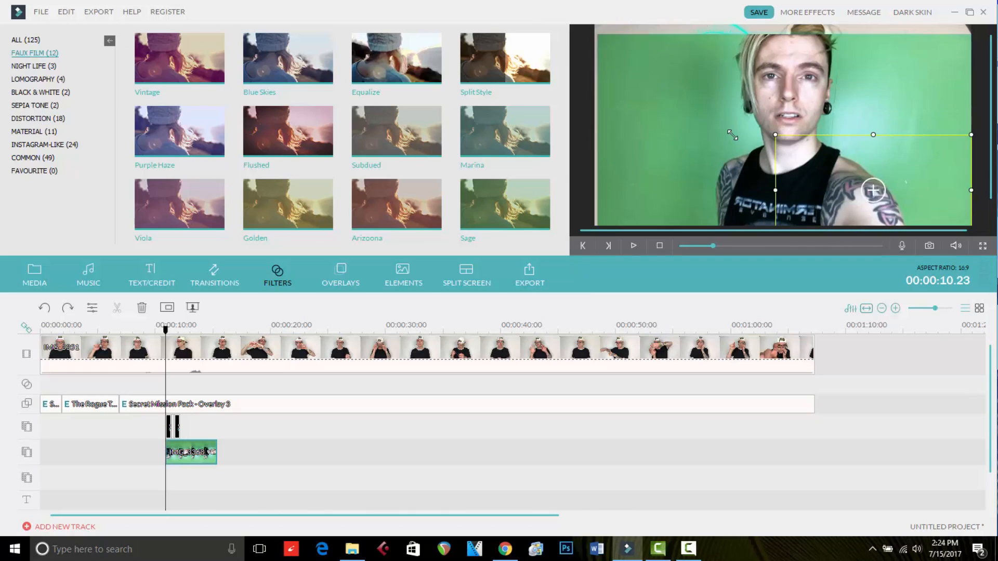
pyautogui.moveTo(597, 35); pyautogui.dragTo(731, 134)
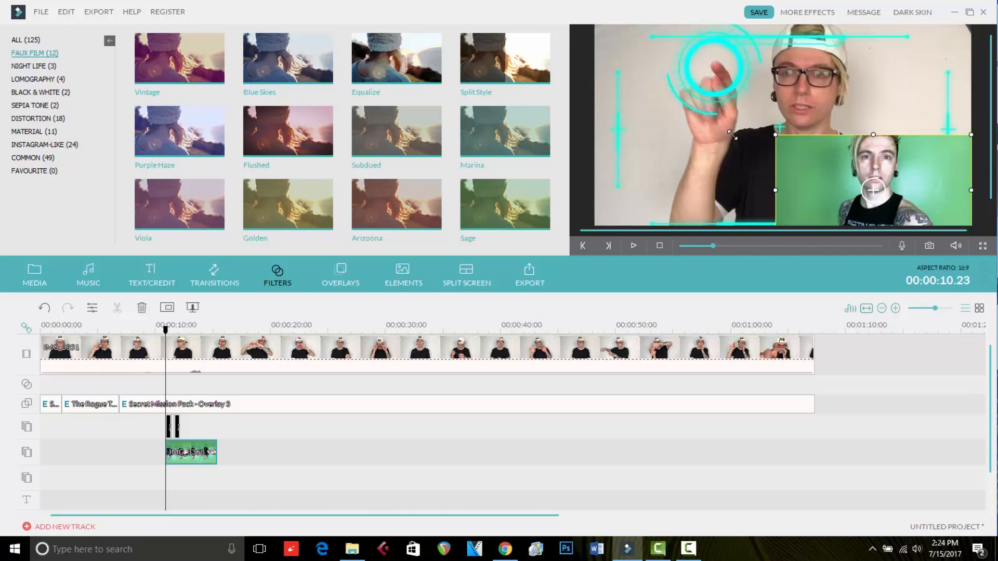
pyautogui.moveTo(814, 167); pyautogui.dragTo(739, 157)
# - Make the overlay clip's green background transparent with Chroma Key, sampling the green and raising the intensity level
pyautogui.doubleClick(193, 456)
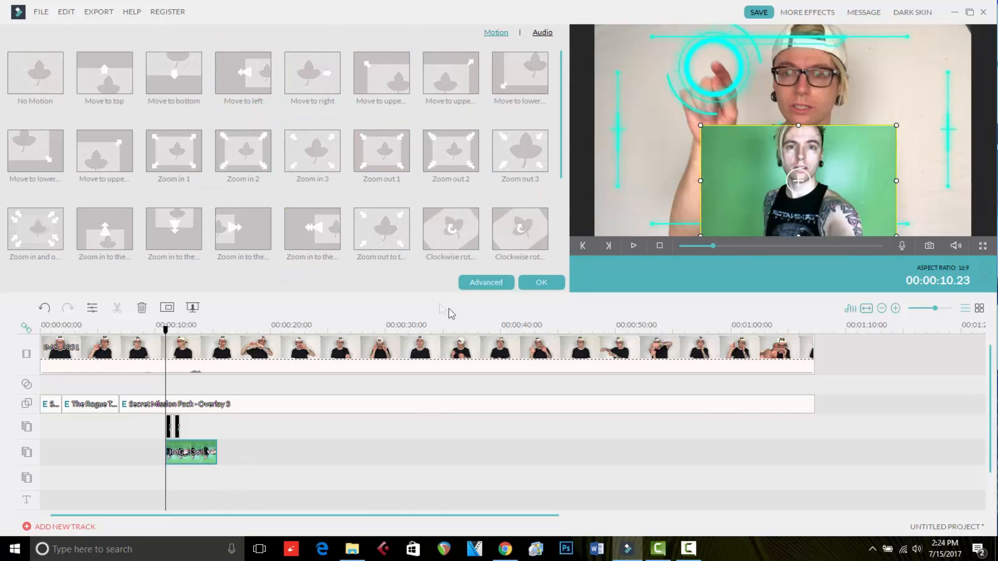
pyautogui.click(486, 283)
pyautogui.click(293, 115)
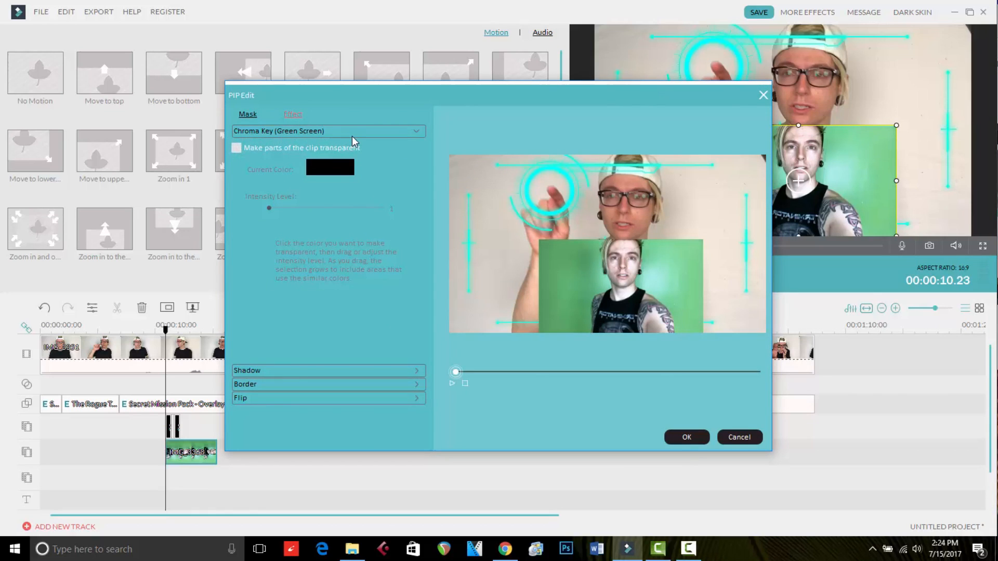
pyautogui.click(238, 148)
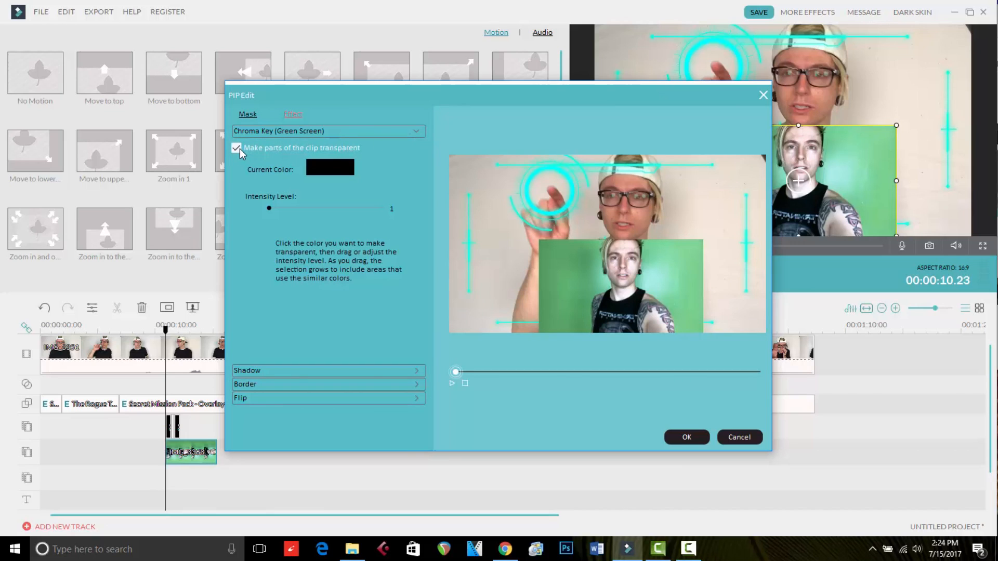
pyautogui.click(576, 261)
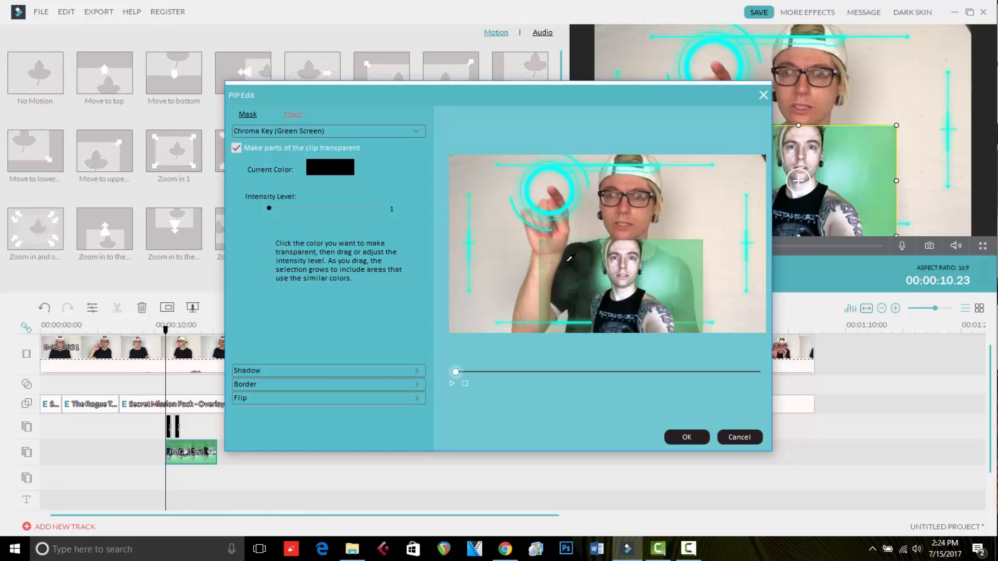
pyautogui.moveTo(269, 208); pyautogui.dragTo(360, 207)
# - Apply a border with a yellow and orange-red gradient around the keyed overlay clip
pyautogui.click(404, 383)
pyautogui.click(237, 177)
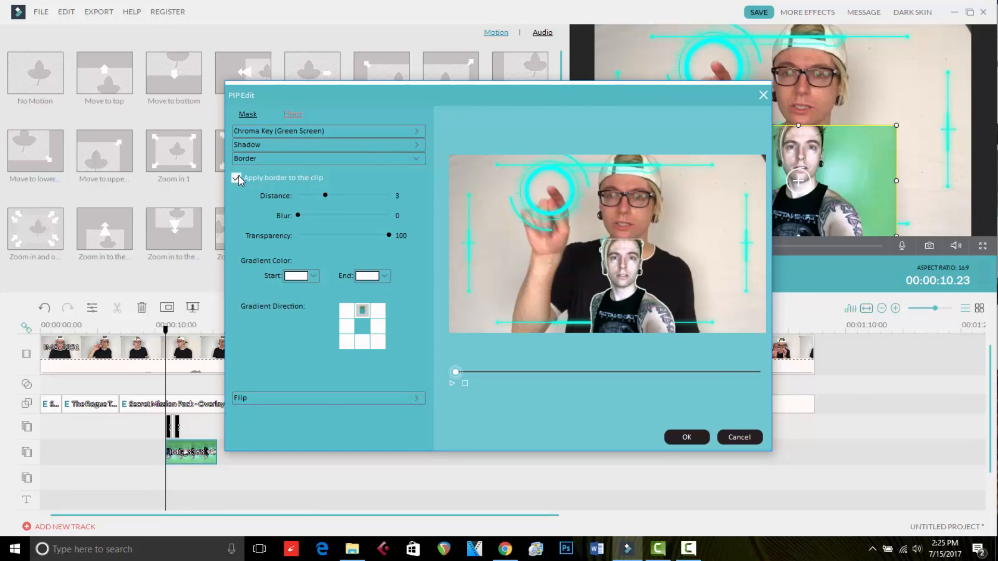
pyautogui.click(313, 276)
pyautogui.click(289, 309)
pyautogui.click(384, 276)
pyautogui.click(370, 320)
pyautogui.click(687, 437)
# - Play the section with the bordered overlay to check it and return to 00:00:13.13
pyautogui.press('space')
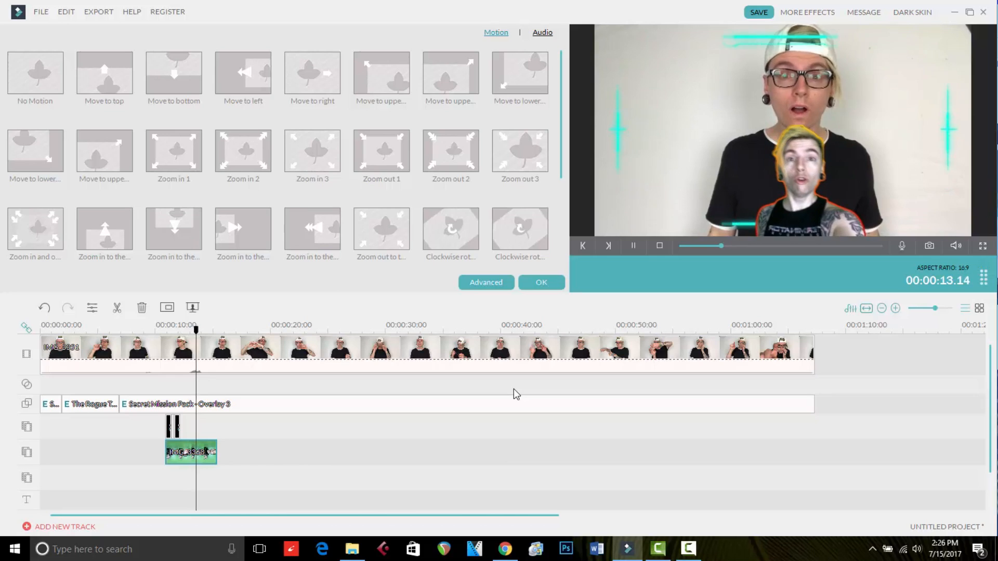
pyautogui.press('space')
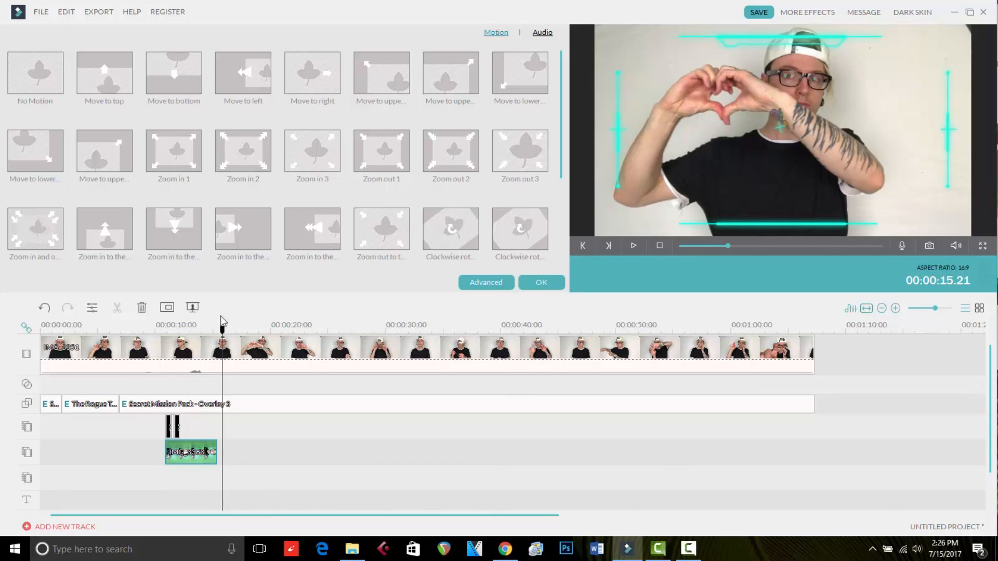
pyautogui.click(195, 325)
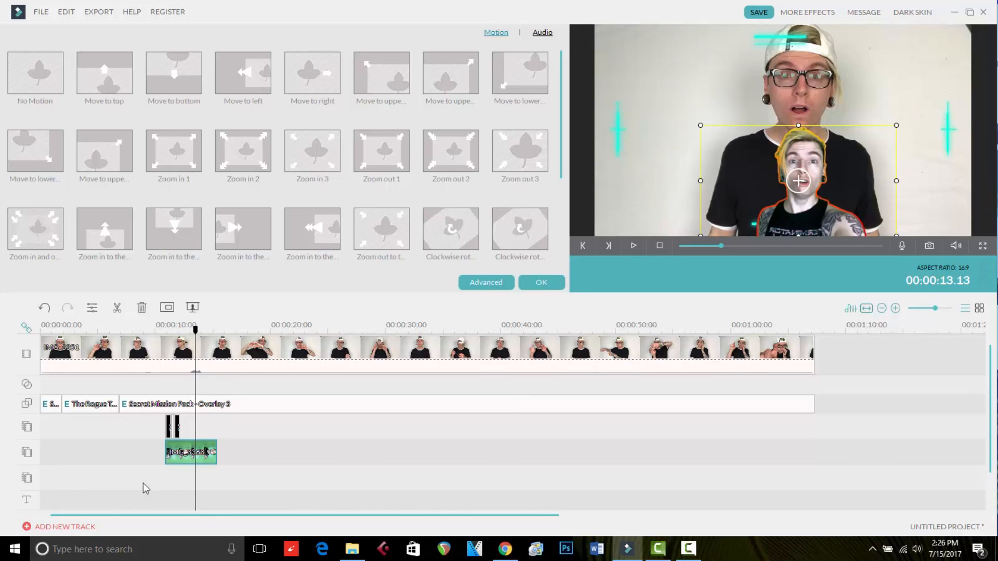
# - Move the keyed overlay clip past the end of IMG_3351, over the face full of clip, and preview it
pyautogui.moveTo(176, 456); pyautogui.dragTo(827, 423)
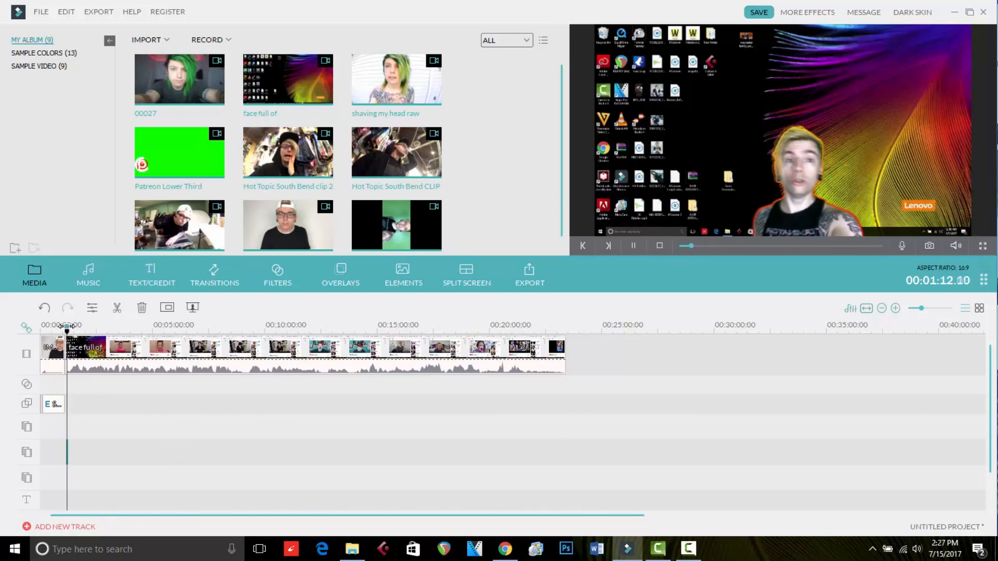
pyautogui.press('space')
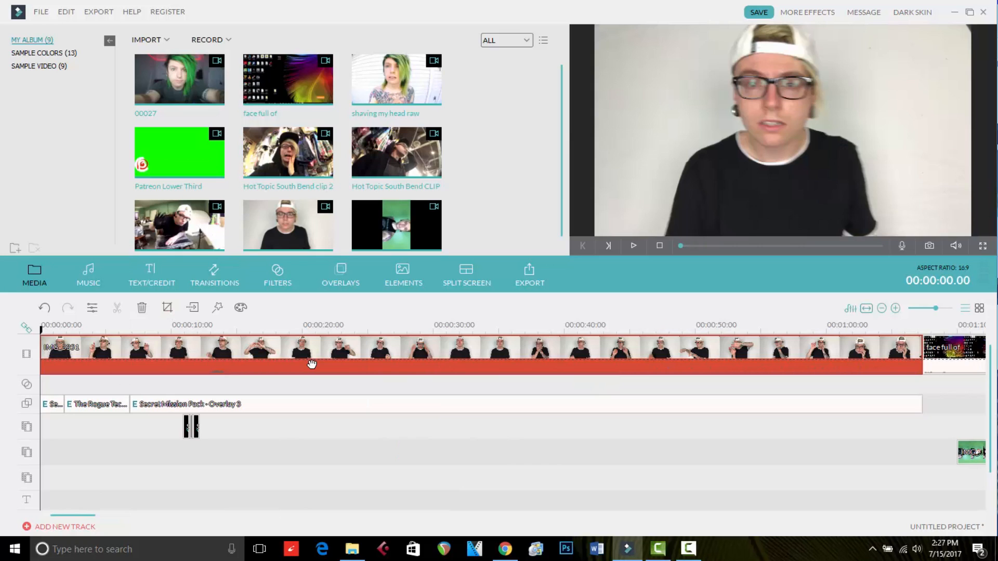
# - Try different 16:9 crop frames and a Pan & Zoom frame on the whole IMG_3351 clip
pyautogui.click(166, 307)
pyautogui.moveTo(493, 314); pyautogui.dragTo(438, 283)
pyautogui.moveTo(389, 237)
pyautogui.mouseDown()
pyautogui.moveTo(411, 246)
pyautogui.moveTo(405, 241)
pyautogui.mouseUp()
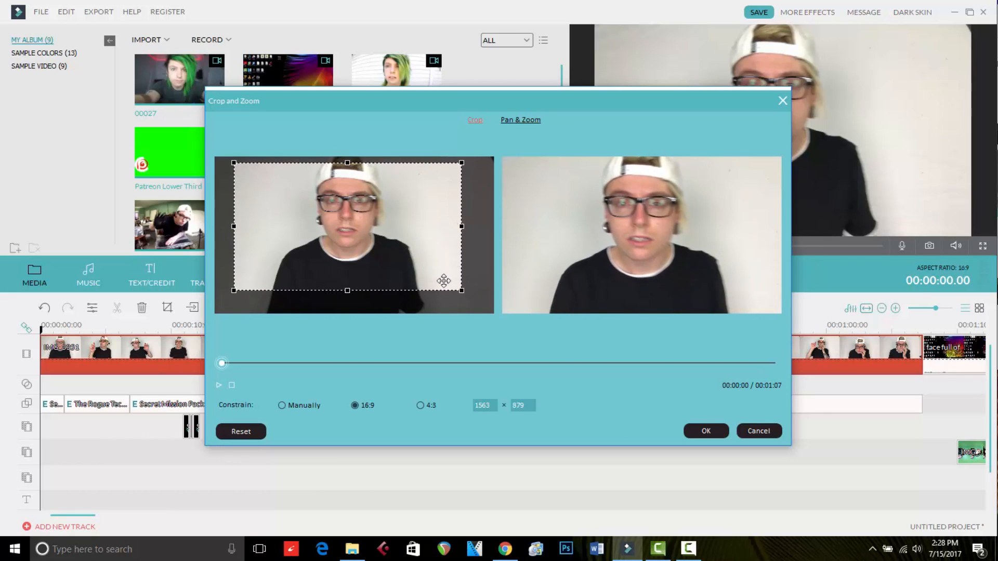
pyautogui.moveTo(460, 290); pyautogui.dragTo(408, 232)
pyautogui.moveTo(319, 182); pyautogui.dragTo(352, 202)
pyautogui.moveTo(391, 252); pyautogui.dragTo(428, 268)
pyautogui.click(526, 121)
pyautogui.moveTo(397, 238); pyautogui.dragTo(363, 266)
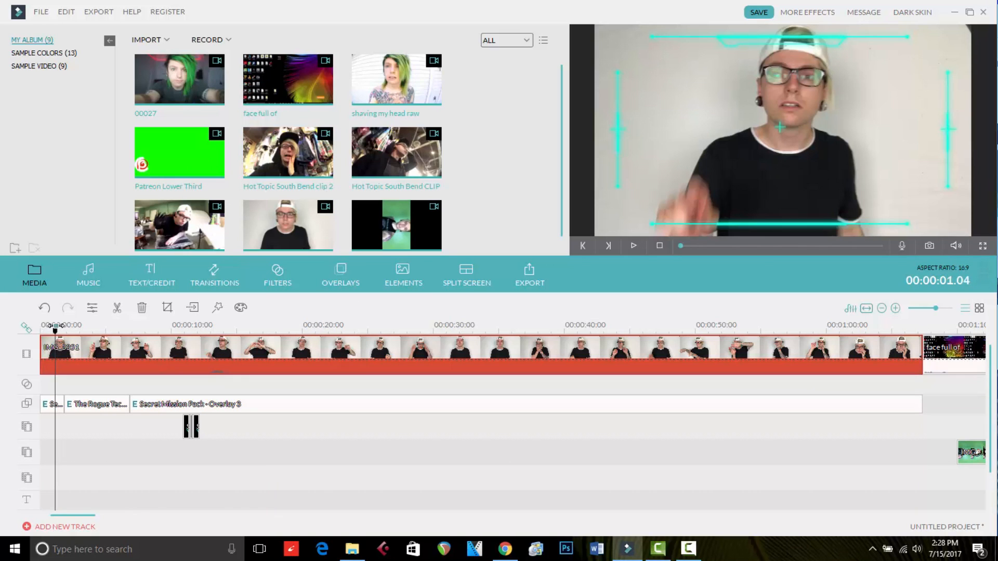
# - Split IMG_3351 at 00:00:01.04 and give the first part a Pan & Zoom from full frame to an 859 × 483 face close-up
pyautogui.click(117, 308)
pyautogui.click(48, 349)
pyautogui.click(171, 308)
pyautogui.click(529, 123)
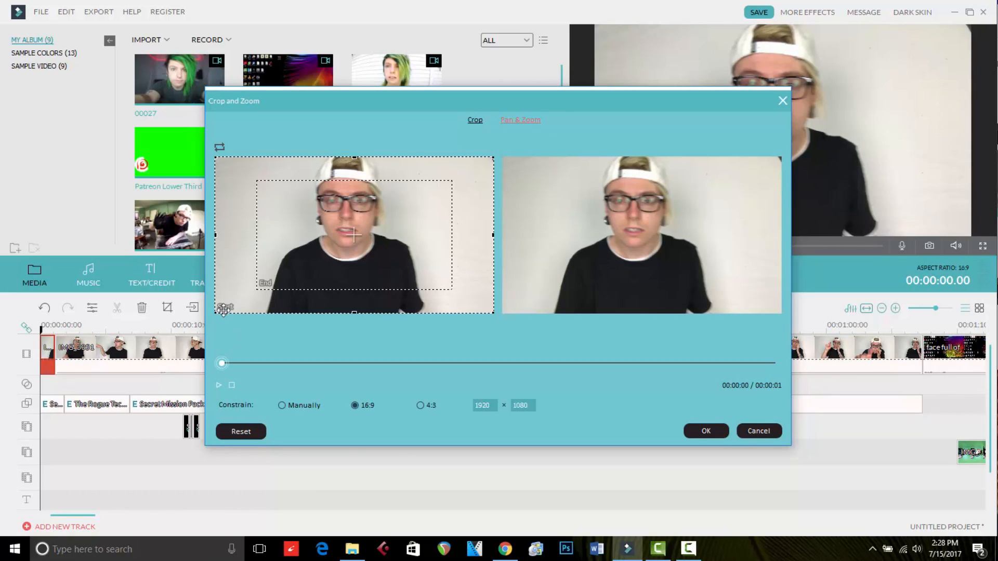
pyautogui.click(218, 385)
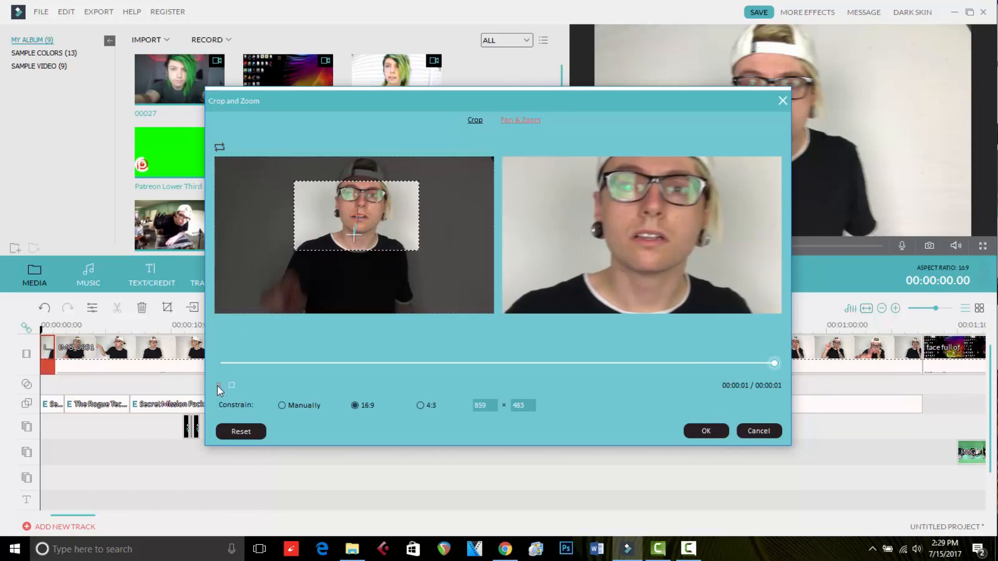
pyautogui.click(218, 385)
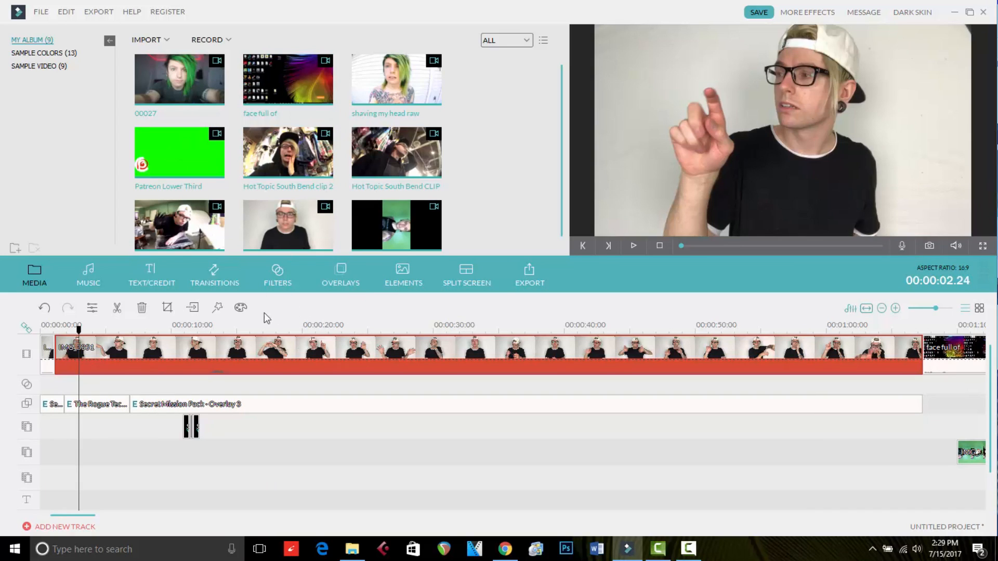
# - Tune the second IMG_3351 part's color: temperature -20, tint -4, exposure 38, contrast 8, saturation -11, vibrance 30
pyautogui.click(218, 310)
pyautogui.moveTo(247, 232); pyautogui.dragTo(222, 224)
pyautogui.moveTo(226, 255); pyautogui.dragTo(252, 256)
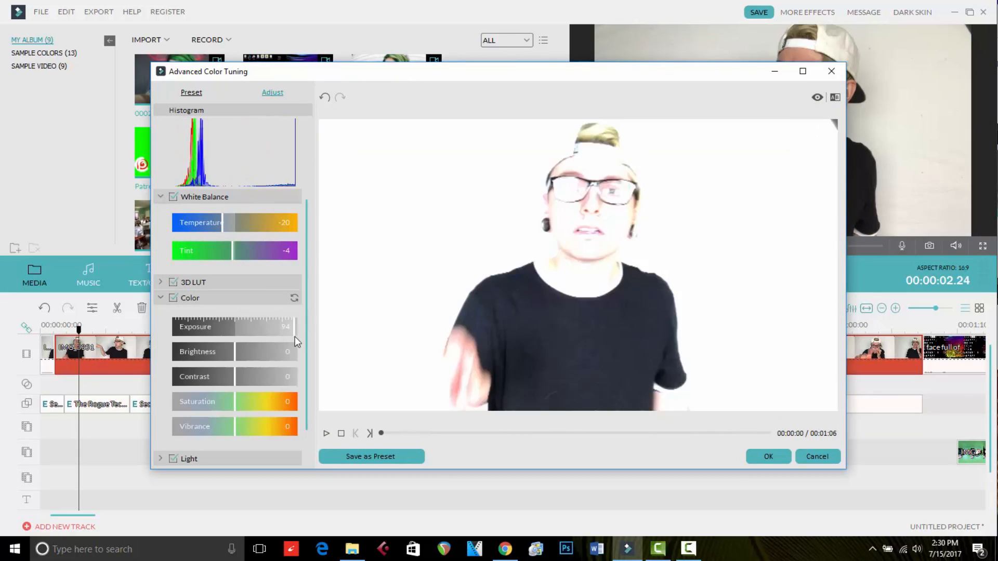
pyautogui.moveTo(295, 335); pyautogui.dragTo(259, 335)
pyautogui.moveTo(236, 380); pyautogui.dragTo(249, 435)
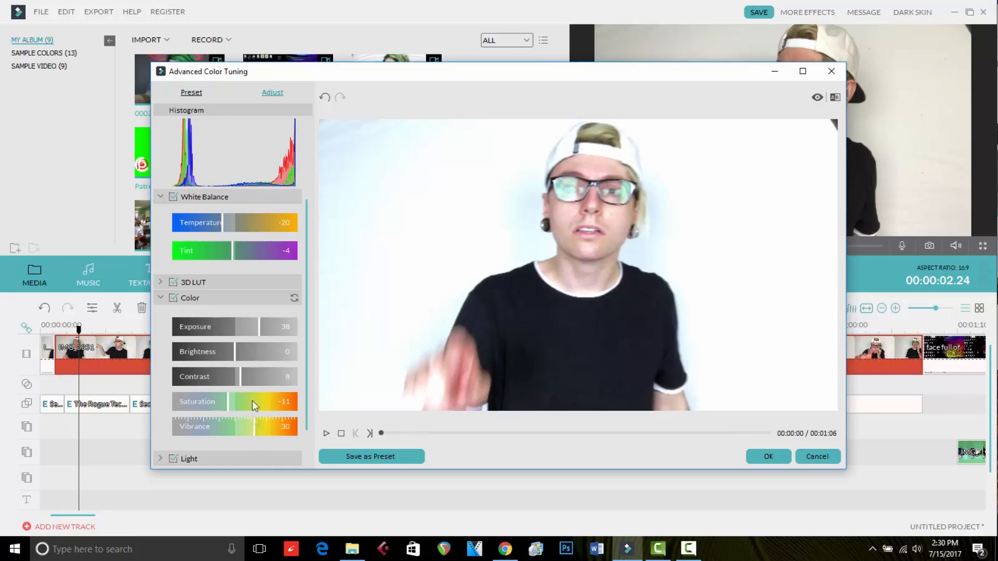
# - Set the purple HSL hue to 27 and apply the color tuning to the second IMG_3351 part
pyautogui.click(161, 458)
pyautogui.click(160, 443)
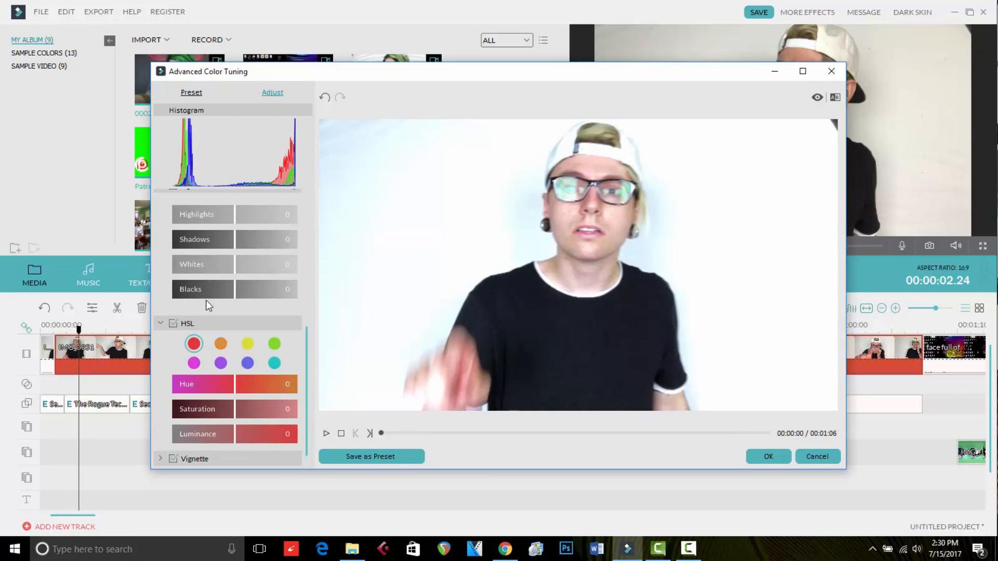
pyautogui.click(221, 363)
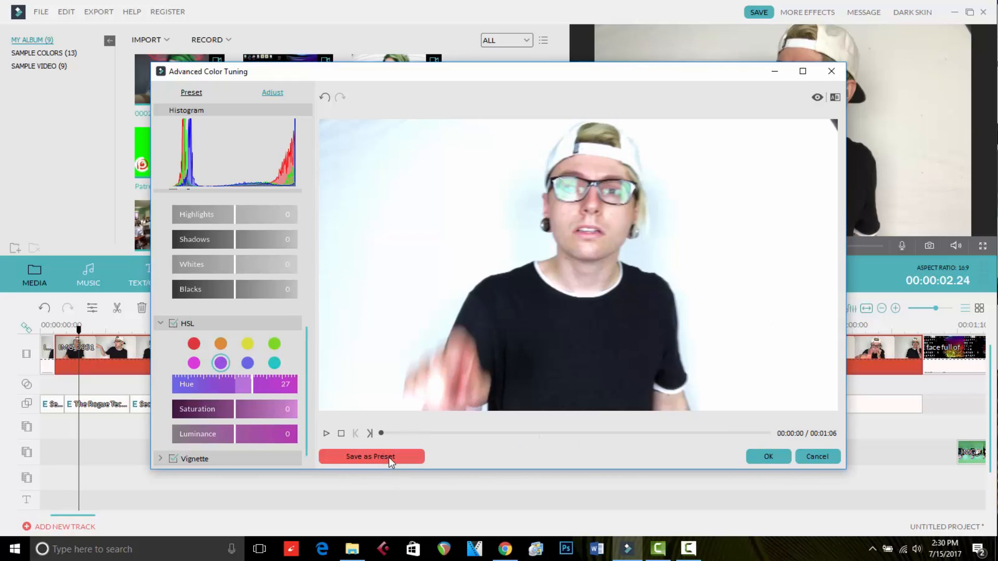
pyautogui.click(765, 456)
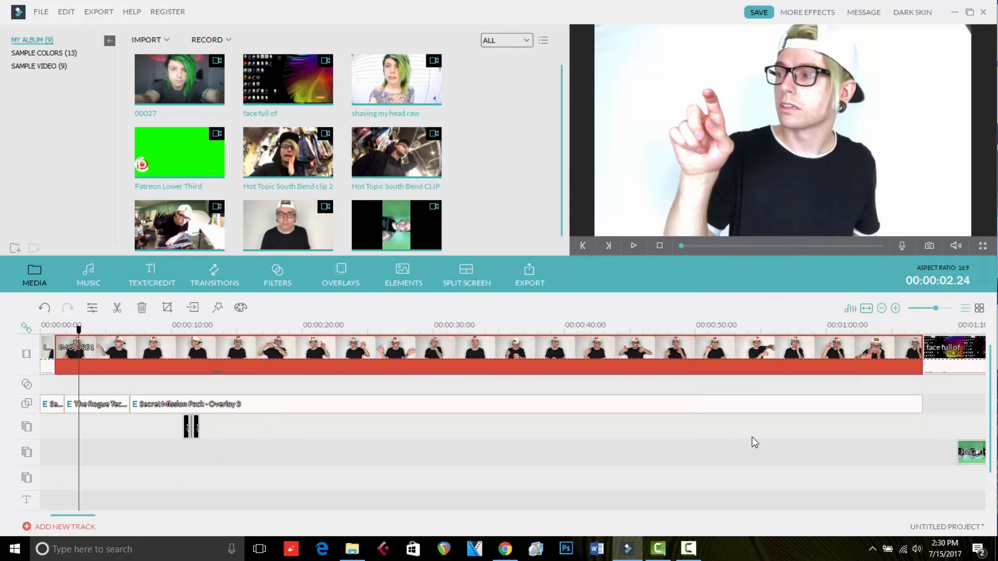